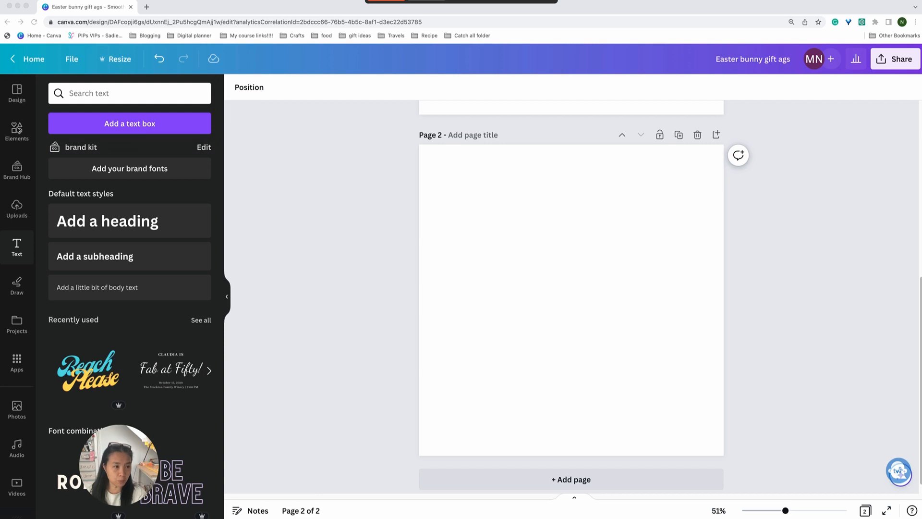
- Add a circle to the upper middle of page 2 and fill it with the brand kit's pale pink
{"action": "left_click", "coordinate": [18, 130]}
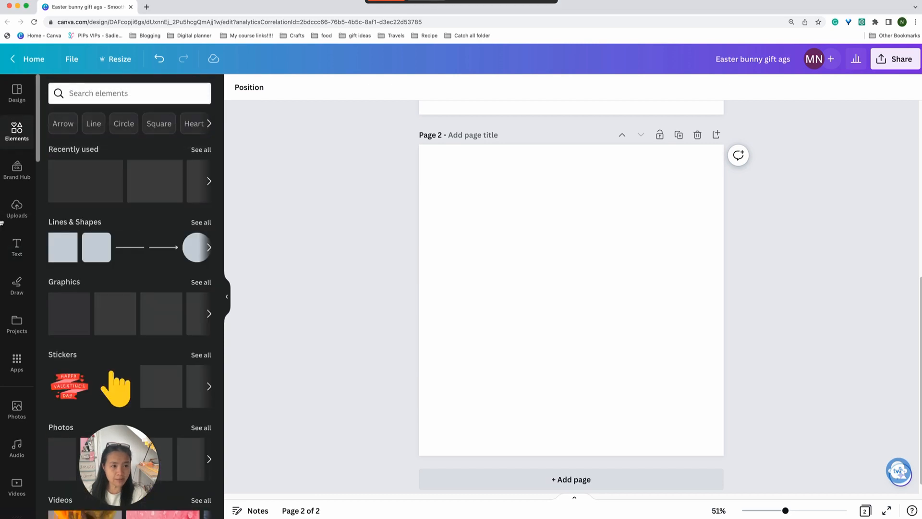
{"action": "left_click", "coordinate": [195, 253]}
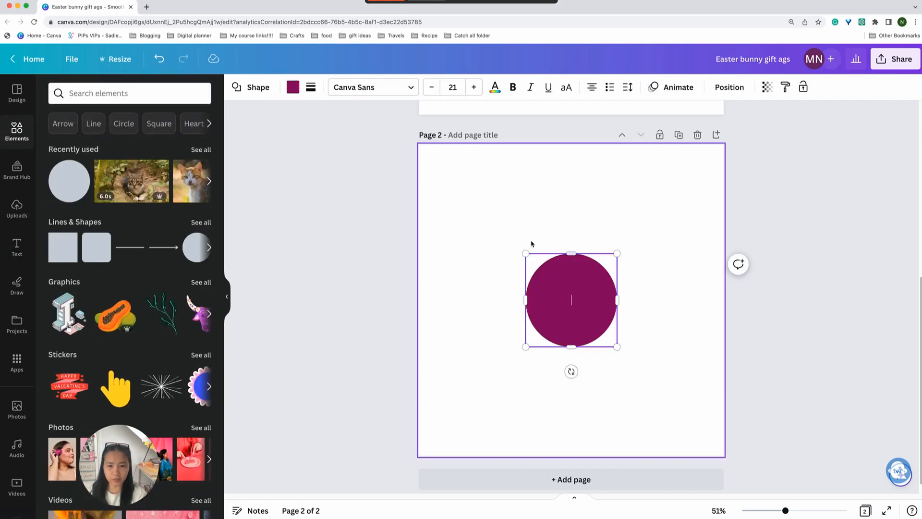
{"action": "left_click_drag", "start_coordinate": [595, 306], "coordinate": [595, 270]}
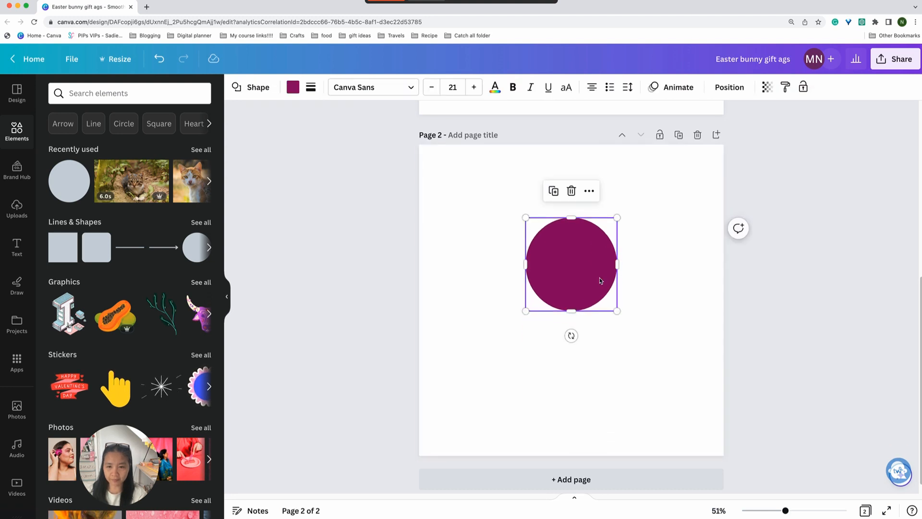
{"action": "left_click", "coordinate": [292, 87]}
{"action": "left_click", "coordinate": [88, 263]}
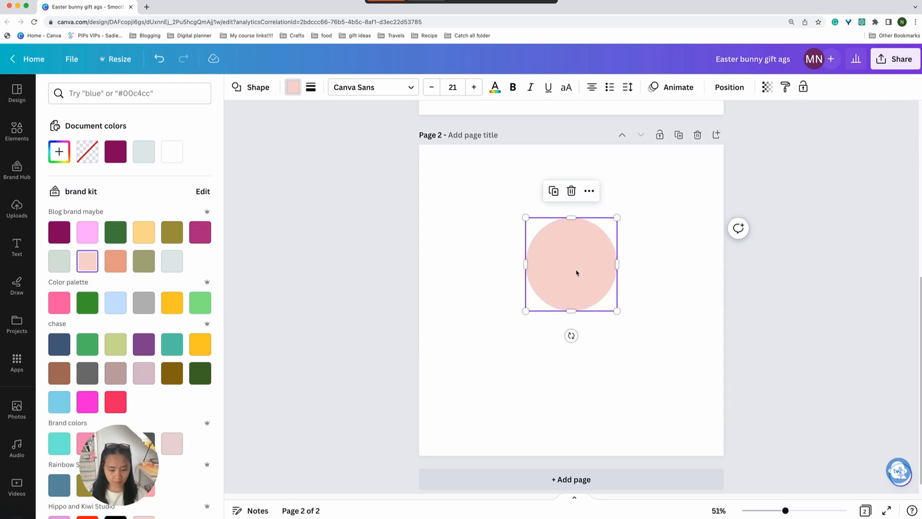
- Duplicate the pink circle, enlarge the copy and centre it just below the first circle as the bunny's body
{"action": "left_click_drag", "start_coordinate": [578, 269], "coordinate": [582, 350]}
{"action": "left_click_drag", "start_coordinate": [616, 391], "coordinate": [638, 414]}
{"action": "left_click_drag", "start_coordinate": [601, 373], "coordinate": [591, 370]}
{"action": "left_click_drag", "start_coordinate": [515, 300], "coordinate": [510, 294]}
{"action": "left_click_drag", "start_coordinate": [595, 376], "coordinate": [599, 374]}
- Duplicate the head circle, shrink and squash the copy into a narrow oval, and tilt it as the bunny's right ear
{"action": "left_click", "coordinate": [593, 234]}
{"action": "left_click_drag", "start_coordinate": [578, 268], "coordinate": [628, 209]}
{"action": "left_click_drag", "start_coordinate": [665, 252], "coordinate": [626, 211]}
{"action": "mouse_move", "coordinate": [558, 225]}
{"action": "left_mouse_down"}
{"action": "mouse_move", "coordinate": [546, 241]}
{"action": "mouse_move", "coordinate": [568, 217]}
{"action": "left_mouse_up"}
{"action": "left_click_drag", "start_coordinate": [568, 160], "coordinate": [617, 163]}
{"action": "left_click_drag", "start_coordinate": [606, 242], "coordinate": [564, 240]}
- Duplicate the ear, rotate the copy to about -26° and place it as the left ear on the head
{"action": "left_click_drag", "start_coordinate": [611, 196], "coordinate": [553, 204]}
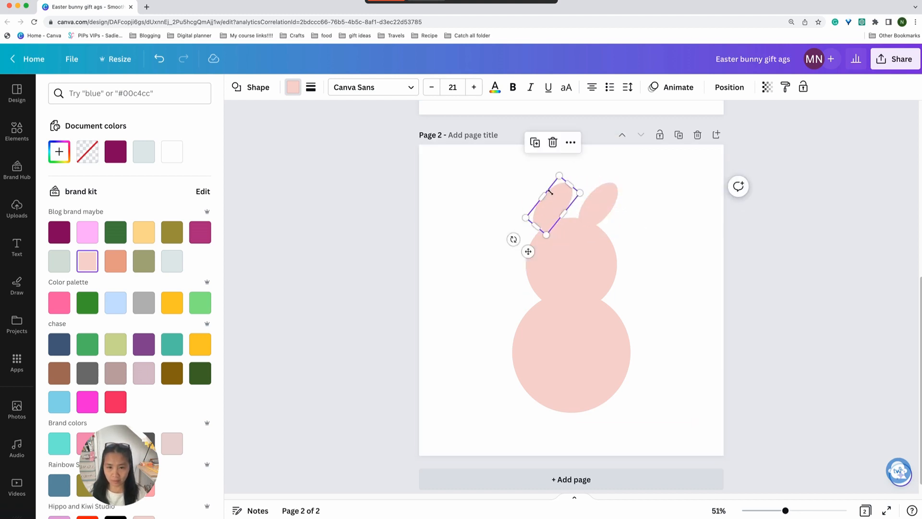
{"action": "left_click_drag", "start_coordinate": [513, 239], "coordinate": [559, 243]}
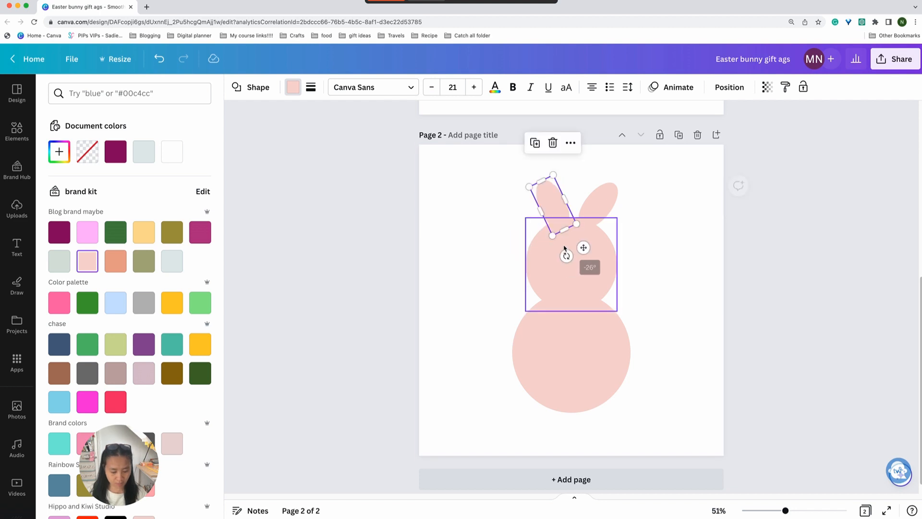
{"action": "left_click_drag", "start_coordinate": [557, 205], "coordinate": [533, 208]}
- Lengthen the right ear slightly, rotate it more upright, and align both ears at equal height above the head
{"action": "left_click", "coordinate": [601, 203]}
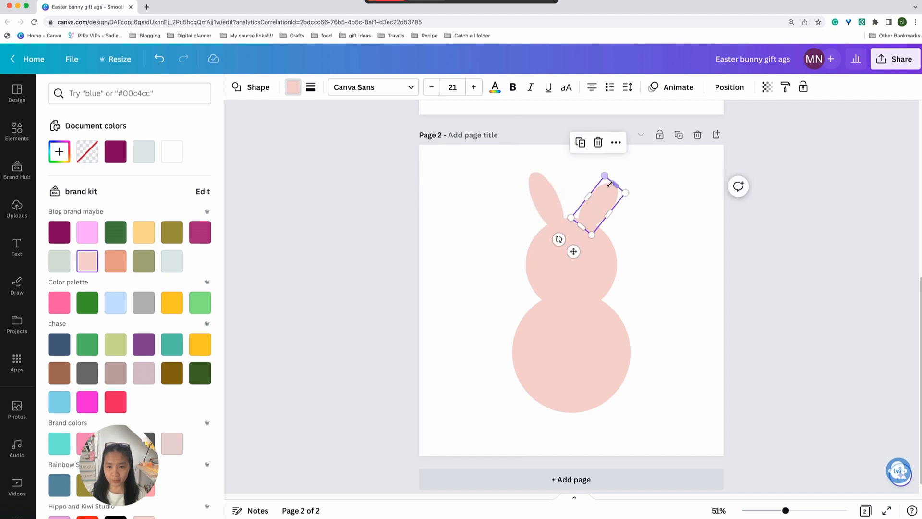
{"action": "left_click_drag", "start_coordinate": [612, 184], "coordinate": [620, 178]}
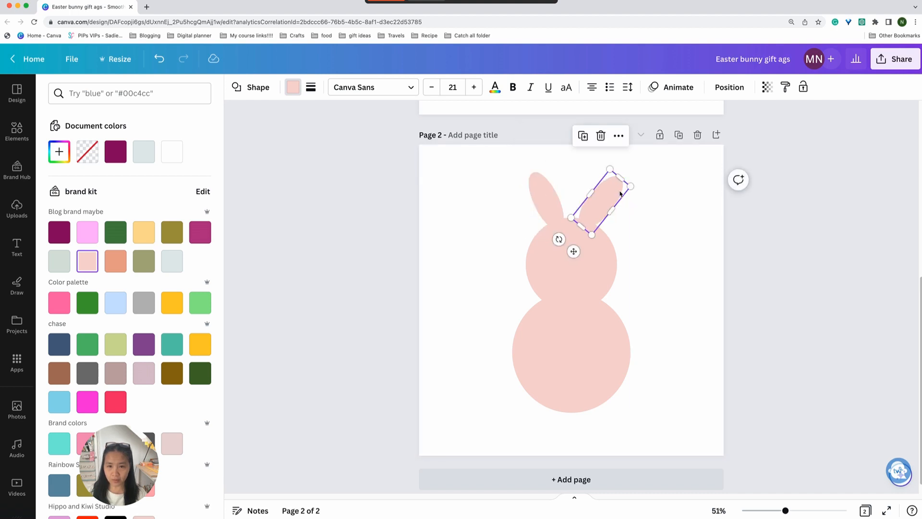
{"action": "left_click_drag", "start_coordinate": [559, 239], "coordinate": [571, 245]}
{"action": "left_click_drag", "start_coordinate": [601, 197], "coordinate": [606, 195]}
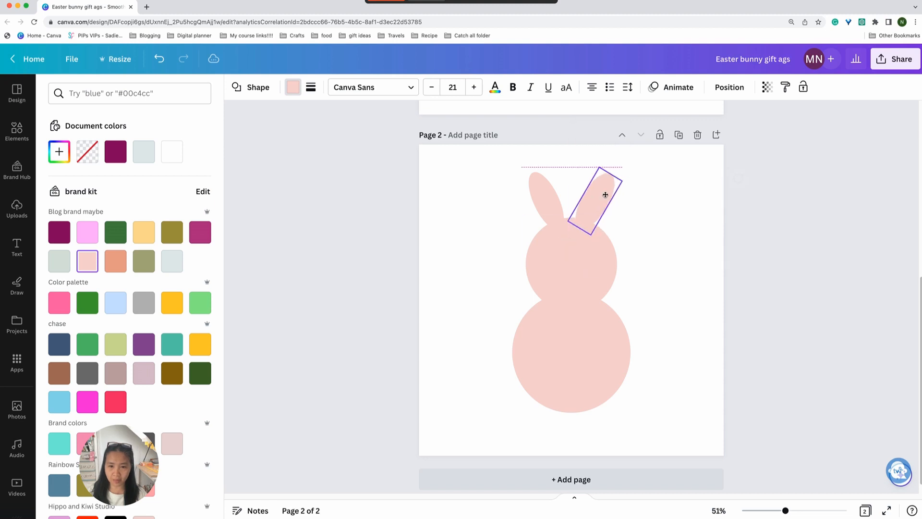
{"action": "left_click", "coordinate": [672, 272]}
{"action": "left_click", "coordinate": [561, 214]}
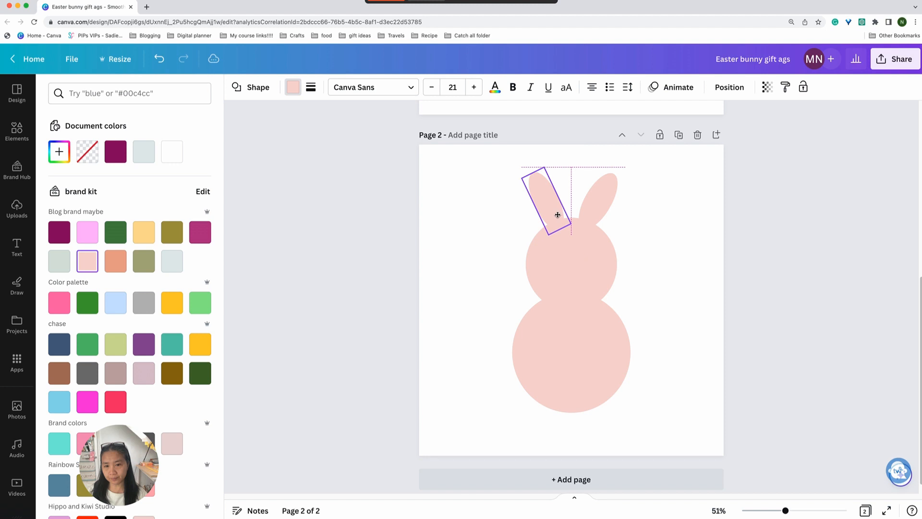
- Try adding short, rotated copies of the ear as folded tips on the ends of both ears
{"action": "key", "text": "super+d"}
{"action": "left_click_drag", "start_coordinate": [552, 216], "coordinate": [519, 215]}
{"action": "left_click_drag", "start_coordinate": [527, 259], "coordinate": [523, 193]}
{"action": "left_click", "coordinate": [656, 237]}
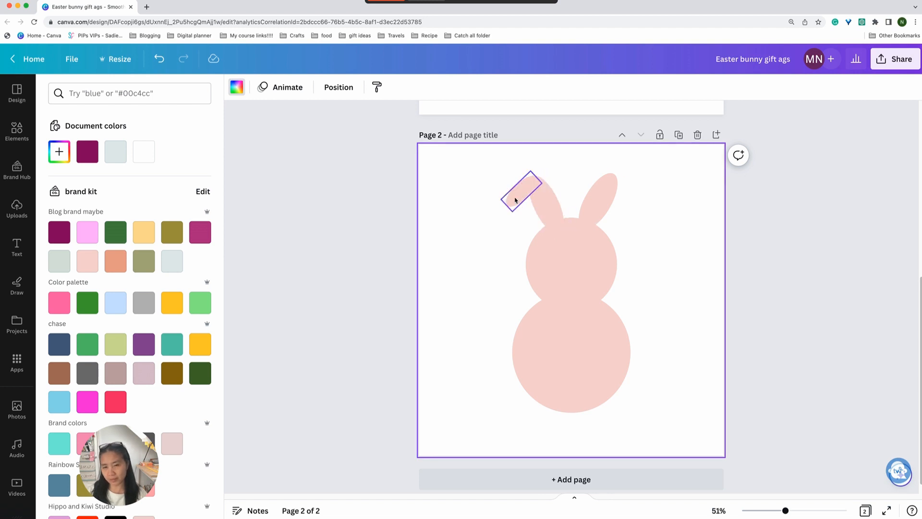
{"action": "left_click_drag", "start_coordinate": [515, 200], "coordinate": [556, 125]}
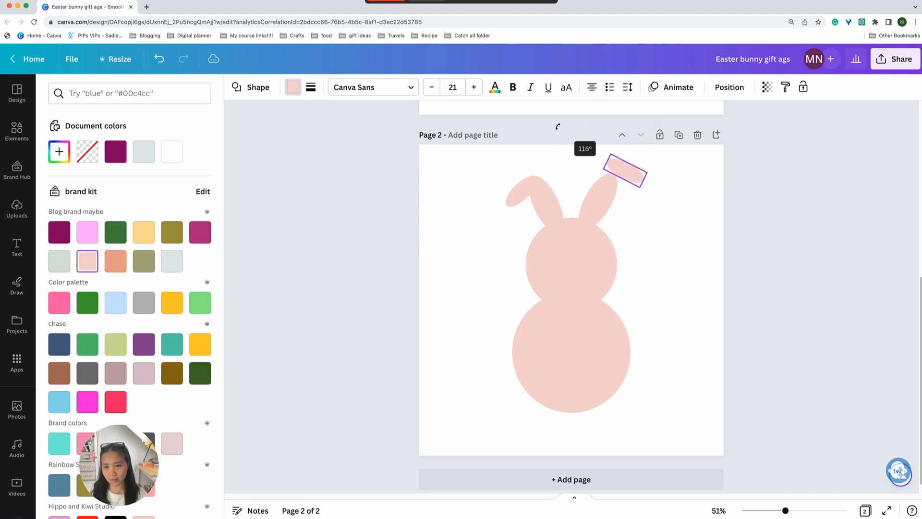
{"action": "left_click_drag", "start_coordinate": [632, 175], "coordinate": [631, 188]}
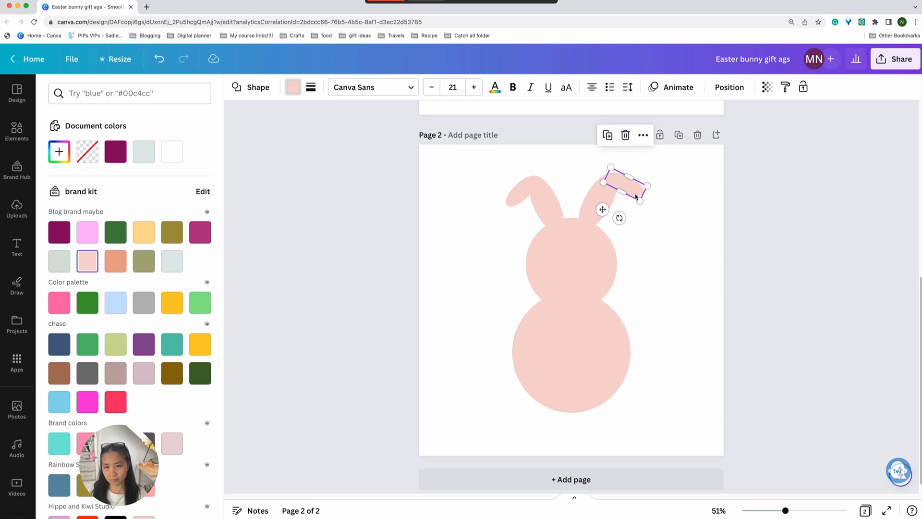
{"action": "left_click", "coordinate": [667, 247]}
- Delete the folded tip pieces from both ears
{"action": "left_click", "coordinate": [630, 188]}
{"action": "key", "text": "Delete"}
{"action": "left_click", "coordinate": [525, 193]}
{"action": "key", "text": "Delete"}
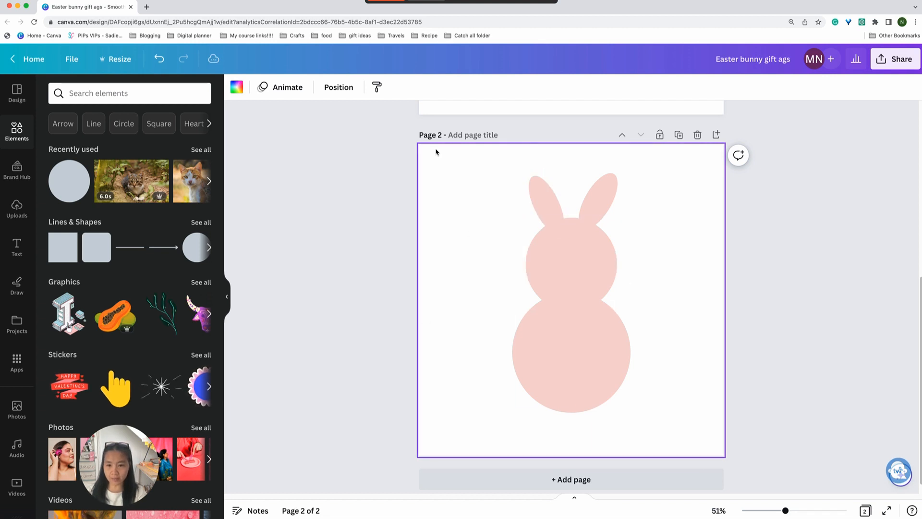
- Shift the whole bunny slightly right and add a heading across its body containing the recipient's first name
{"action": "left_click_drag", "start_coordinate": [484, 163], "coordinate": [664, 447]}
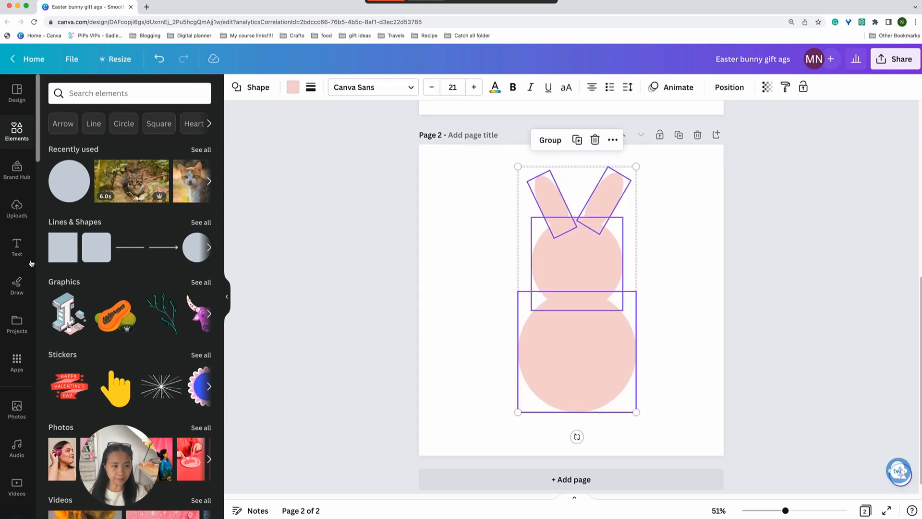
{"action": "left_click", "coordinate": [17, 246]}
{"action": "left_click", "coordinate": [136, 238]}
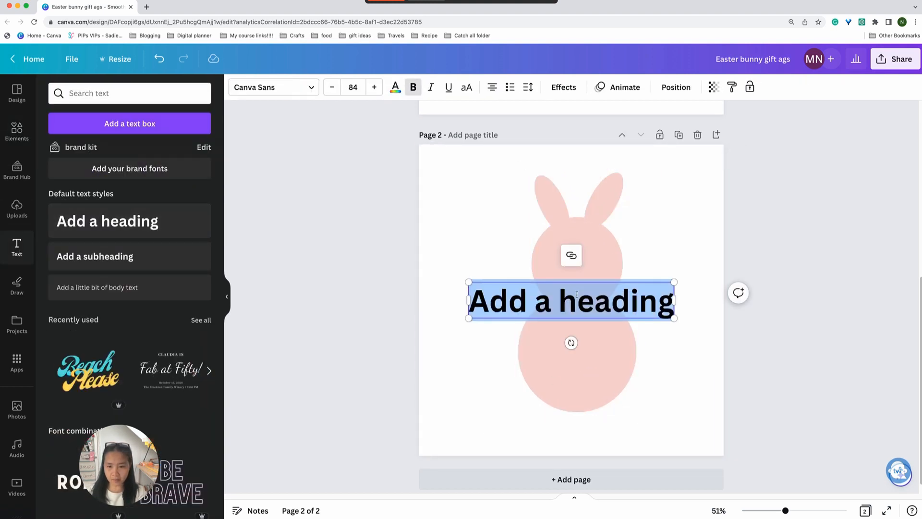
{"action": "left_click", "coordinate": [683, 309]}
{"action": "left_click_drag", "start_coordinate": [653, 303], "coordinate": [658, 343]}
{"action": "double_click", "coordinate": [612, 349]}
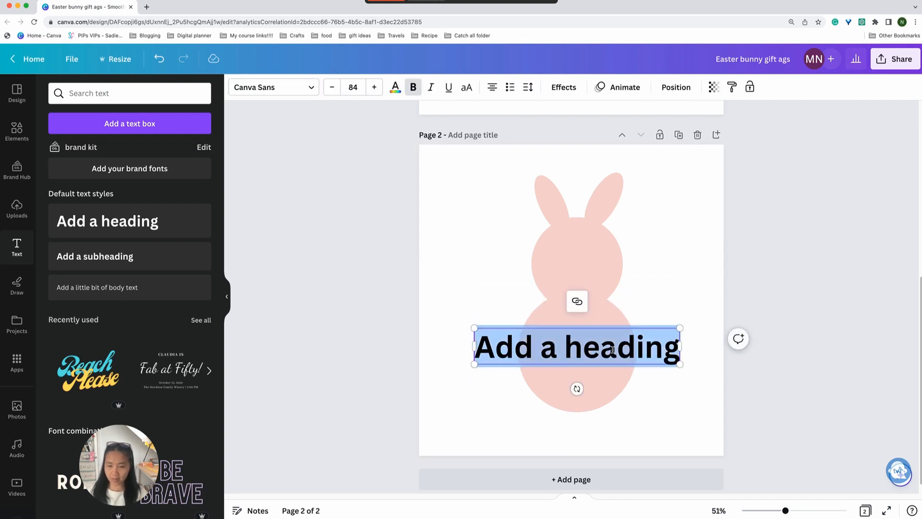
{"action": "type", "text": "Michael"}
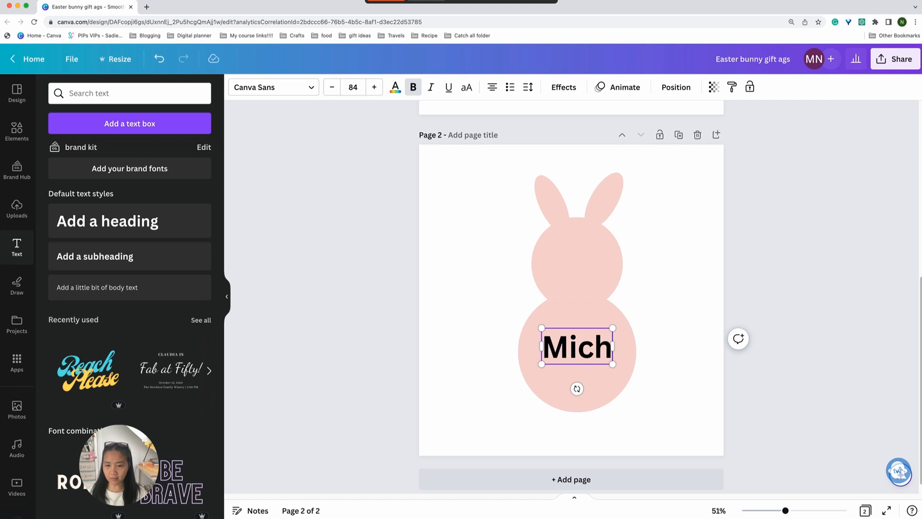
- Change the colour of the name on the bunny's body to olive #a3993e
{"action": "left_click", "coordinate": [607, 339]}
{"action": "double_click", "coordinate": [624, 344]}
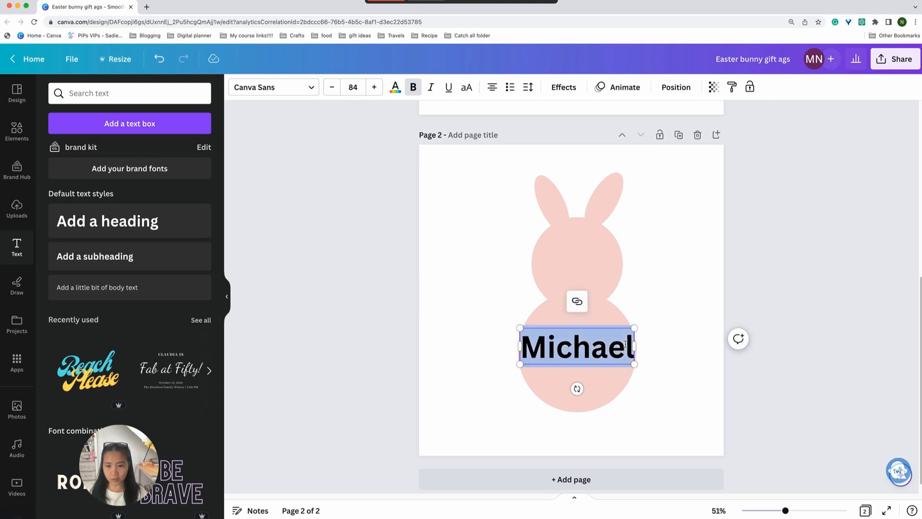
{"action": "left_click", "coordinate": [395, 87]}
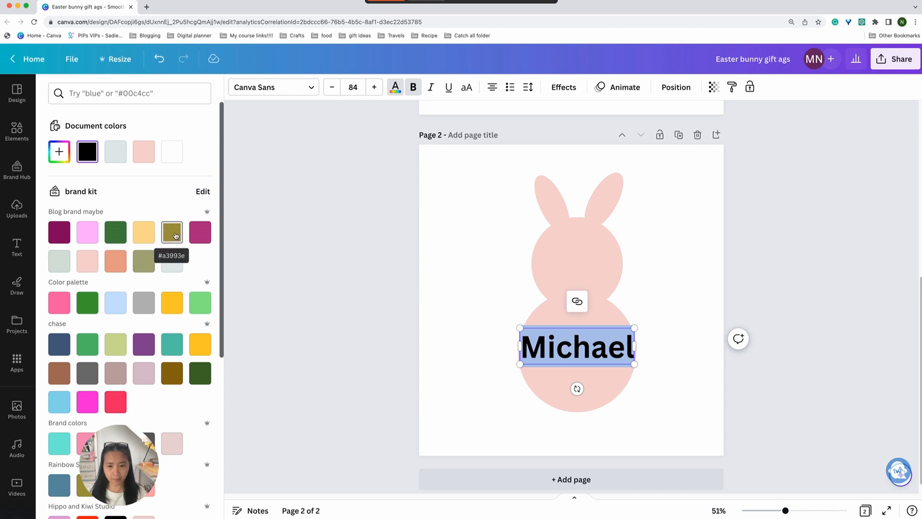
{"action": "left_click", "coordinate": [176, 235]}
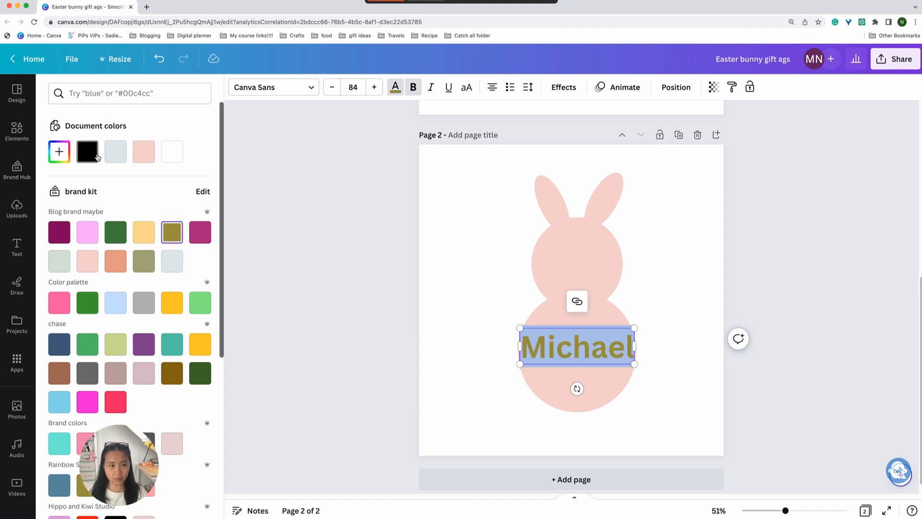
- Apply the Outline text effect to the name and set the outline colour to white
{"action": "left_click", "coordinate": [559, 91]}
{"action": "left_click", "coordinate": [185, 224]}
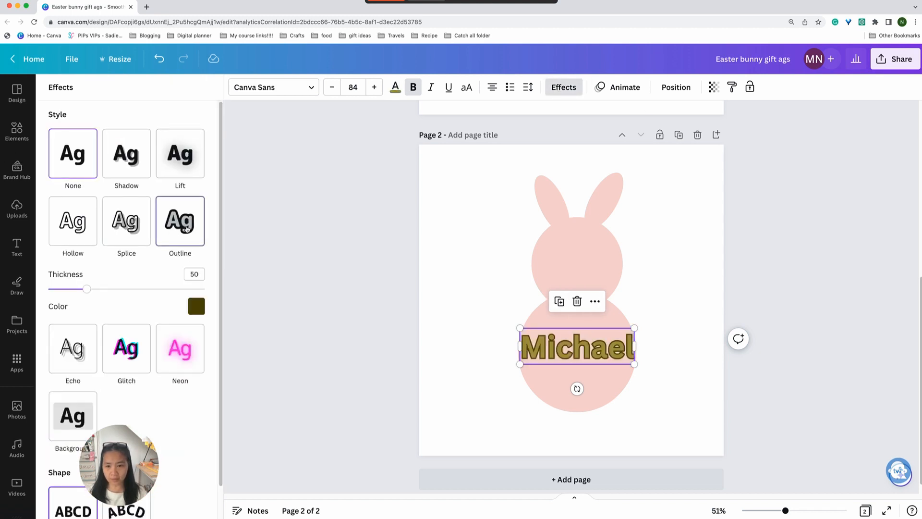
{"action": "left_click", "coordinate": [198, 313]}
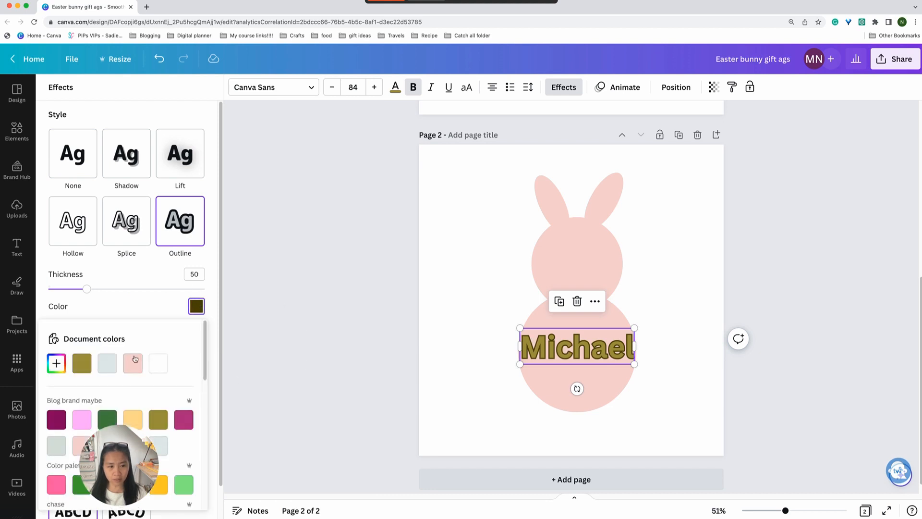
{"action": "left_click", "coordinate": [158, 363]}
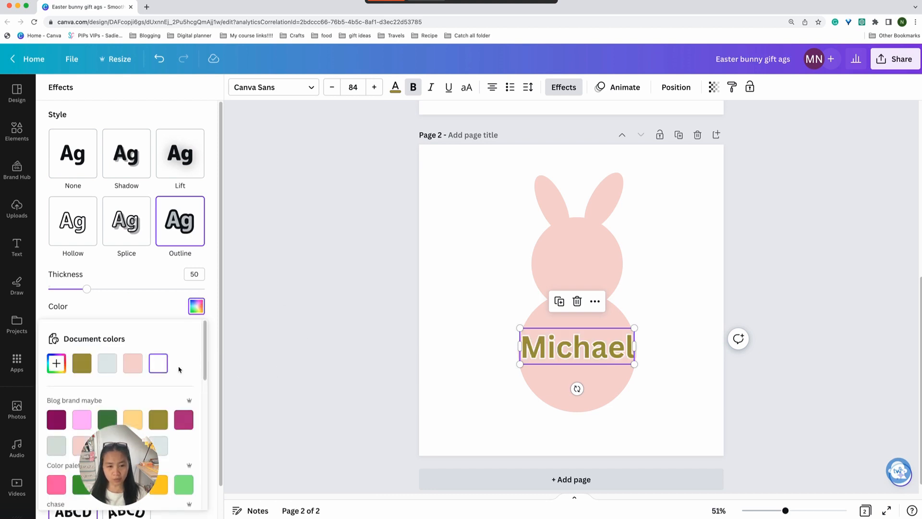
{"action": "left_click", "coordinate": [697, 363]}
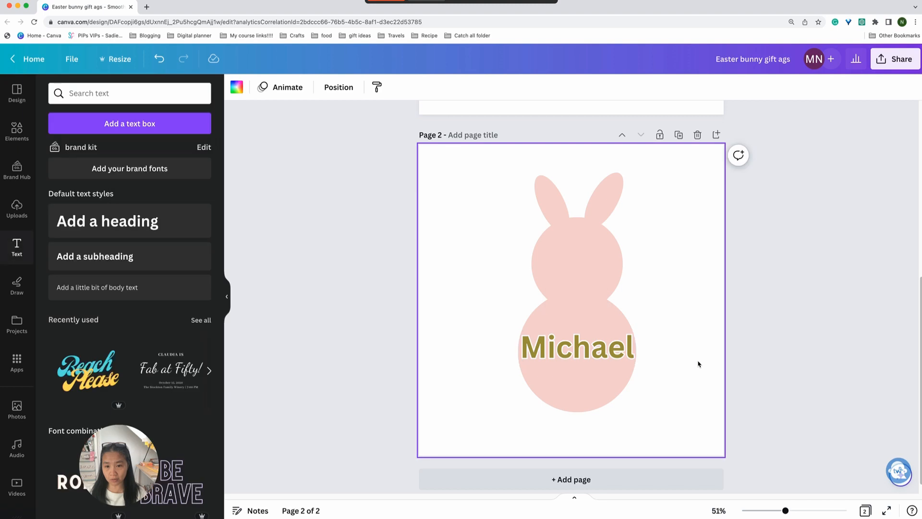
{"action": "left_click", "coordinate": [616, 355]}
{"action": "left_click", "coordinate": [690, 350]}
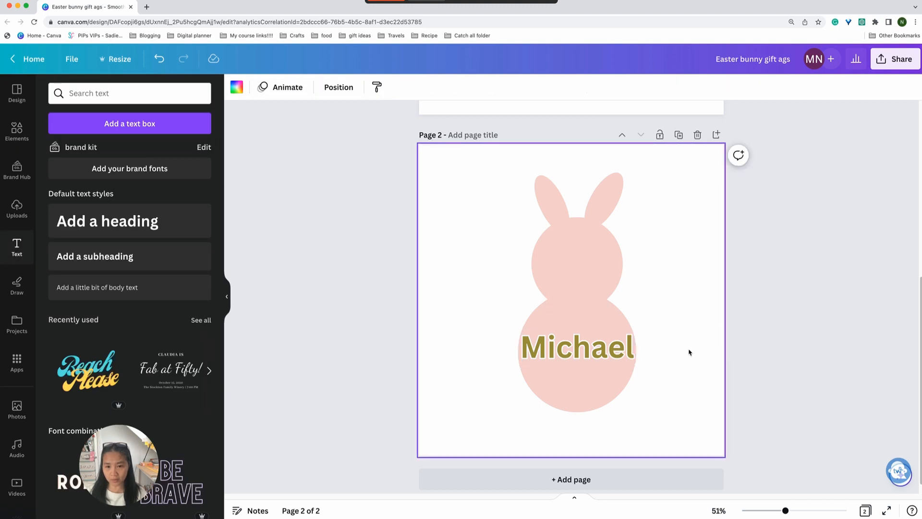
- Insert a double-ended arrow line, shorten and centre it above the name, and place a matching copy below the name
{"action": "left_click", "coordinate": [585, 356]}
{"action": "left_click", "coordinate": [17, 131]}
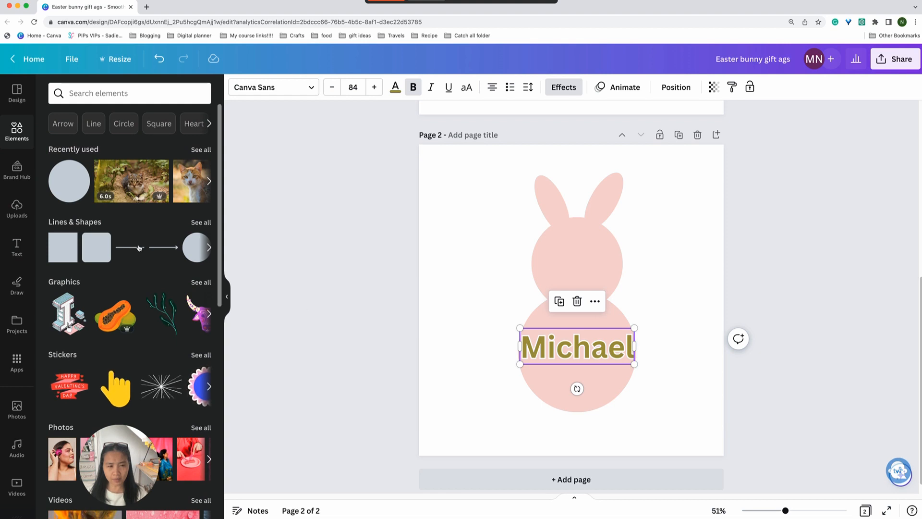
{"action": "left_click", "coordinate": [201, 222]}
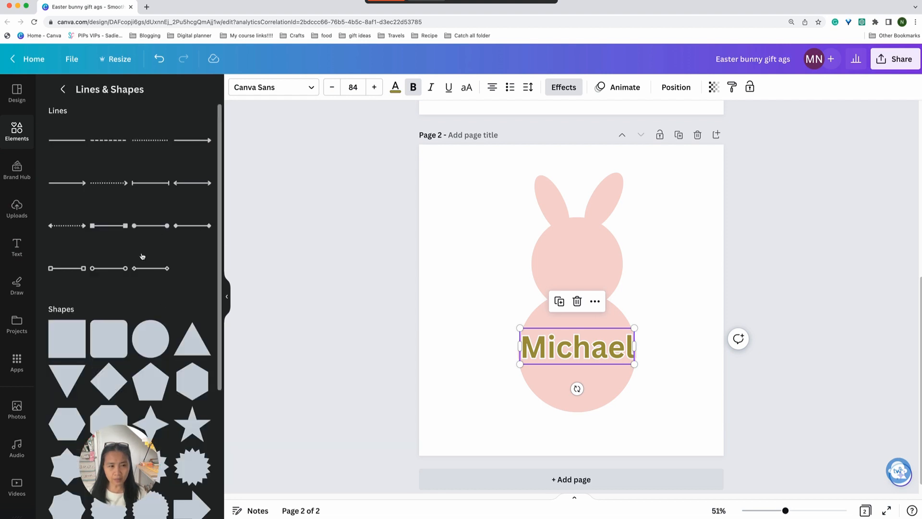
{"action": "left_click", "coordinate": [194, 183]}
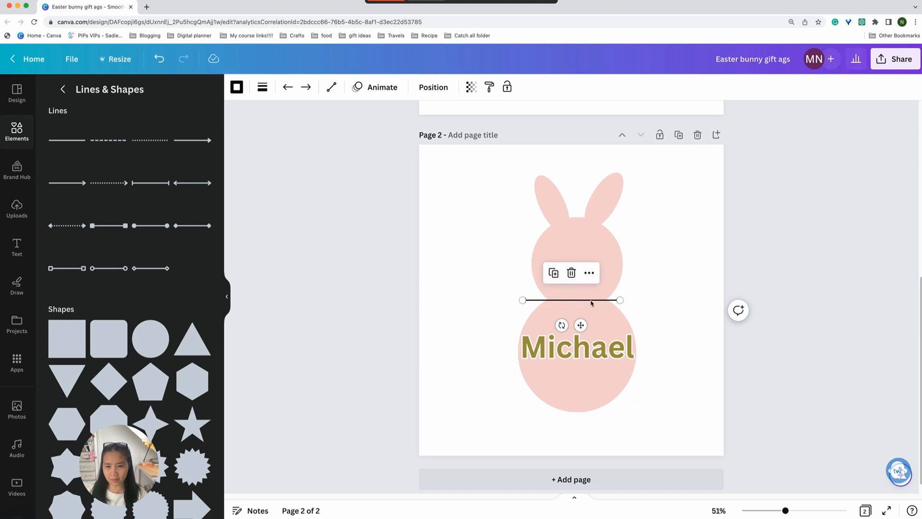
{"action": "left_click_drag", "start_coordinate": [583, 323], "coordinate": [587, 354]}
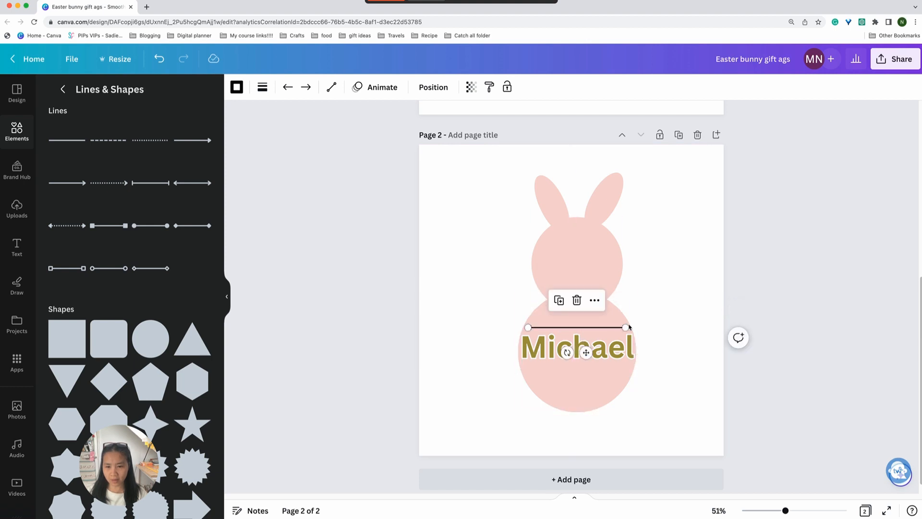
{"action": "left_click_drag", "start_coordinate": [626, 327], "coordinate": [586, 390]}
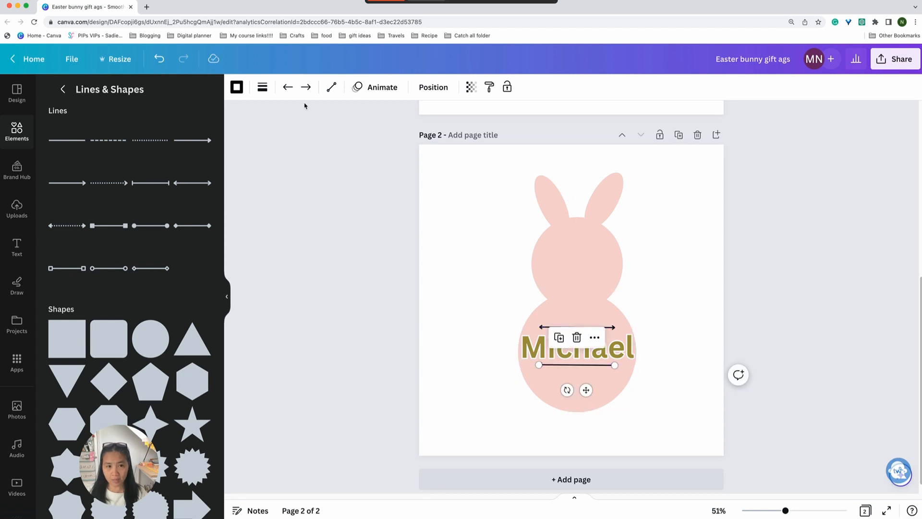
- Select both arrow lines around the name and recolour them white
{"action": "left_click", "coordinate": [611, 327], "text": "shift"}
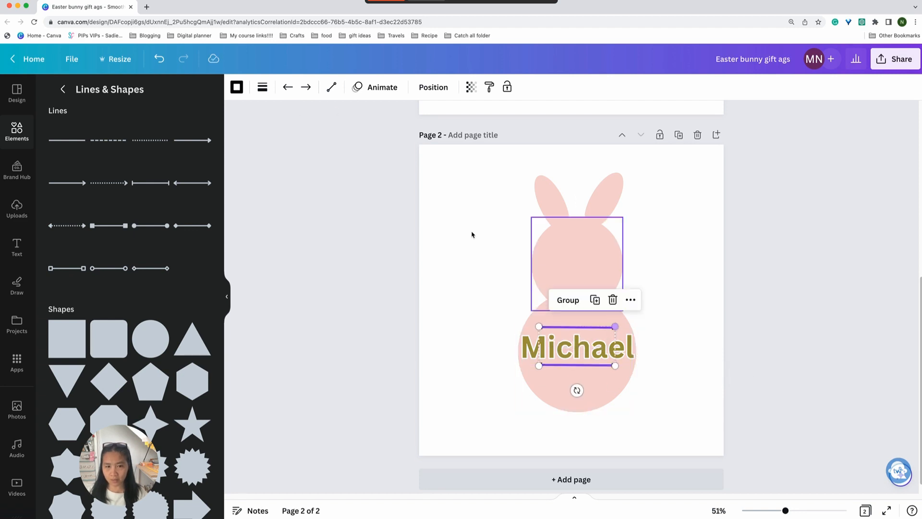
{"action": "left_click", "coordinate": [237, 87]}
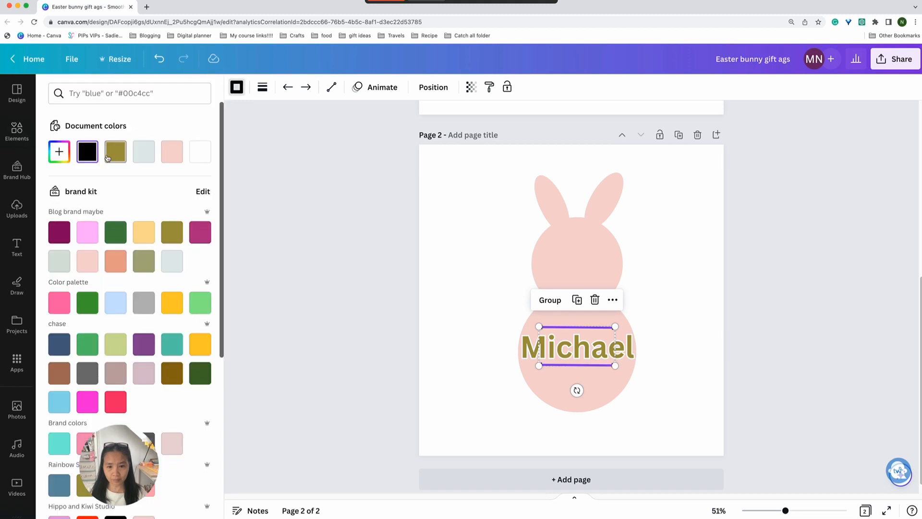
{"action": "left_click", "coordinate": [150, 158]}
{"action": "left_click", "coordinate": [192, 160]}
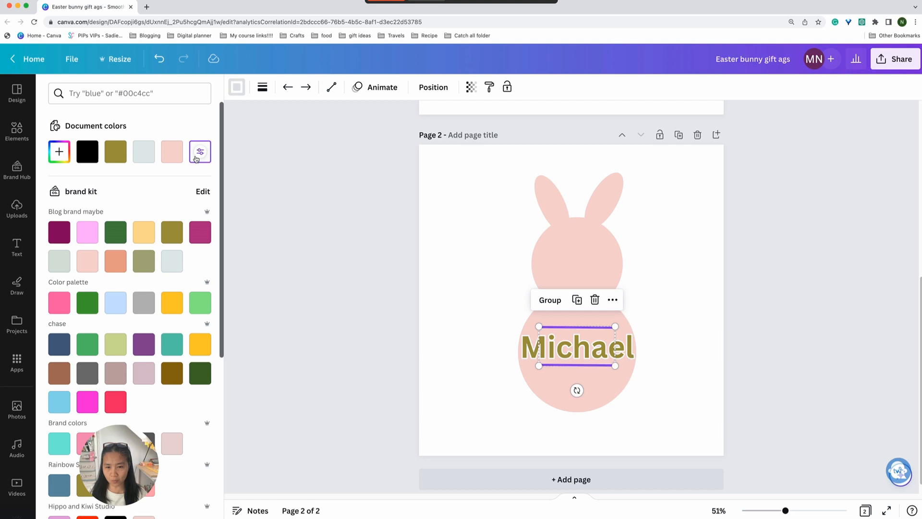
{"action": "left_click", "coordinate": [641, 238]}
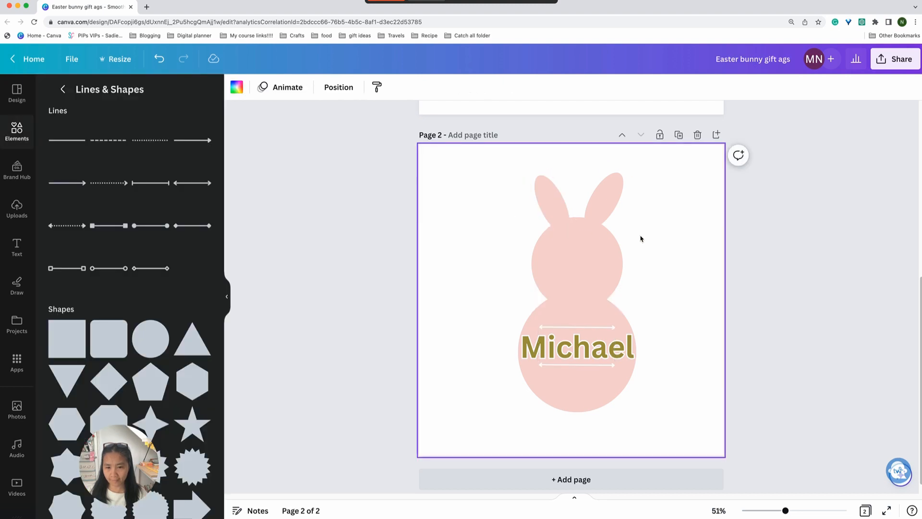
- Give both arrow lines around the name the short-dash style and a line weight of 2
{"action": "left_click", "coordinate": [588, 330]}
{"action": "left_click", "coordinate": [596, 365], "text": "shift"}
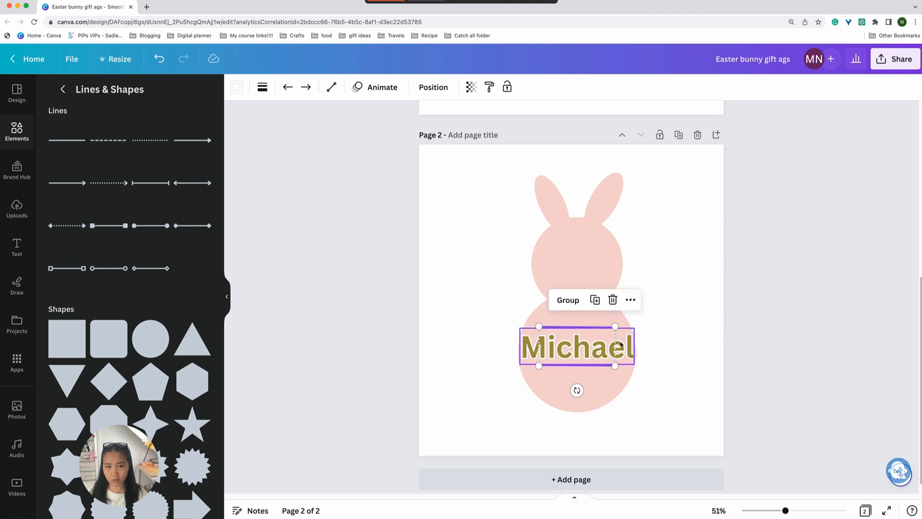
{"action": "left_click", "coordinate": [262, 87]}
{"action": "left_click", "coordinate": [315, 118]}
{"action": "left_click", "coordinate": [356, 120]}
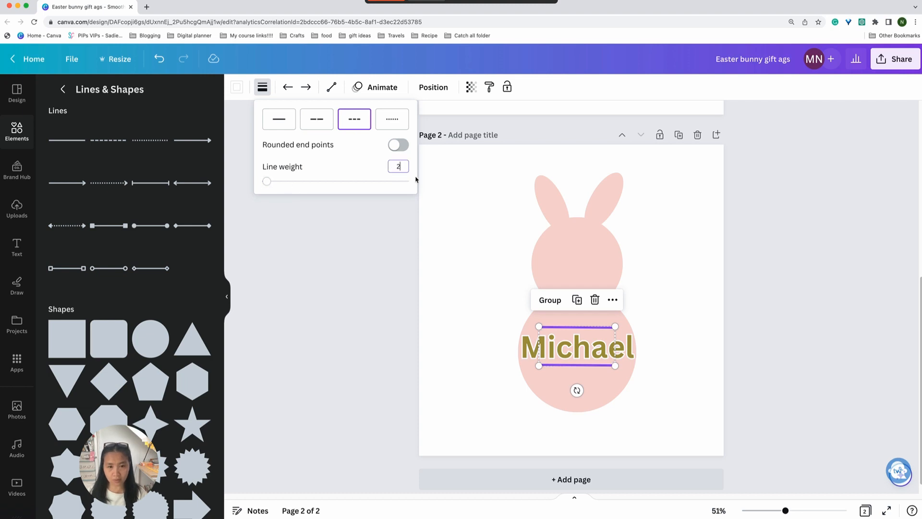
{"action": "left_click", "coordinate": [464, 303]}
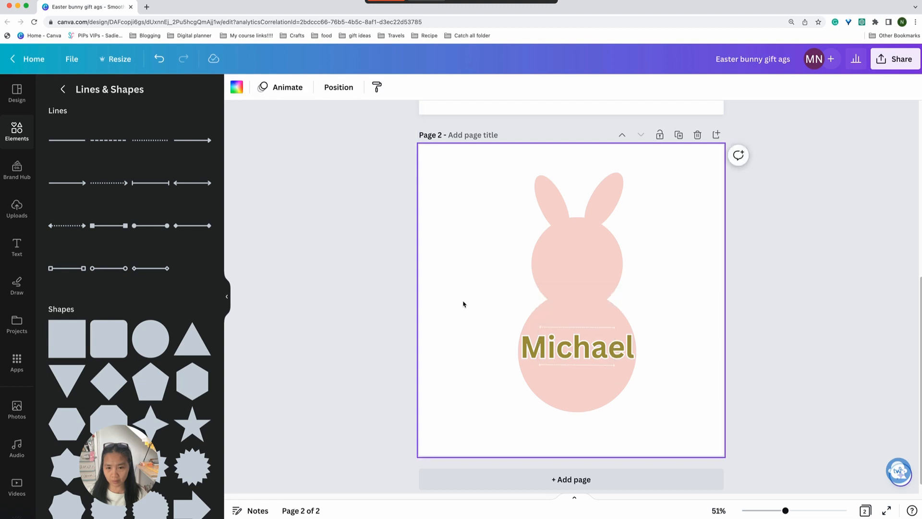
- Set the line weight of both dashed arrow lines to 4 and turn on rounded end points
{"action": "left_click", "coordinate": [610, 327]}
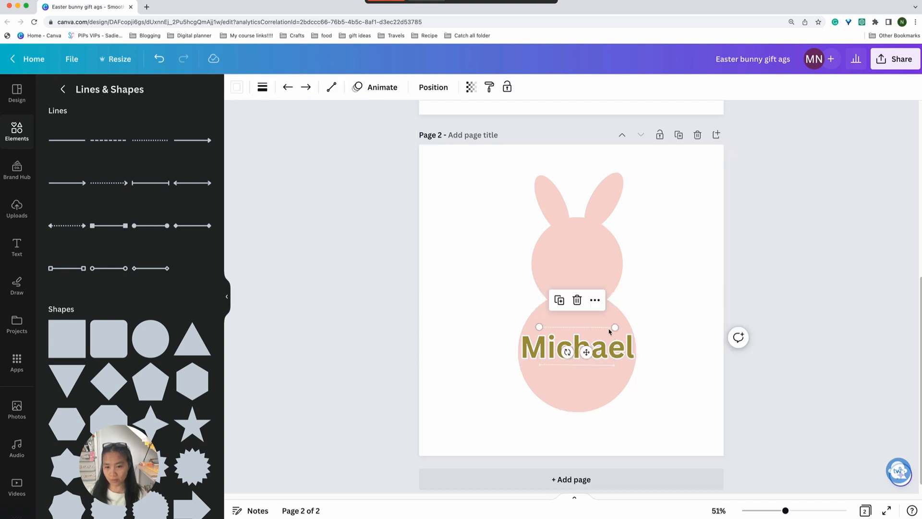
{"action": "left_click", "coordinate": [605, 365], "text": "shift"}
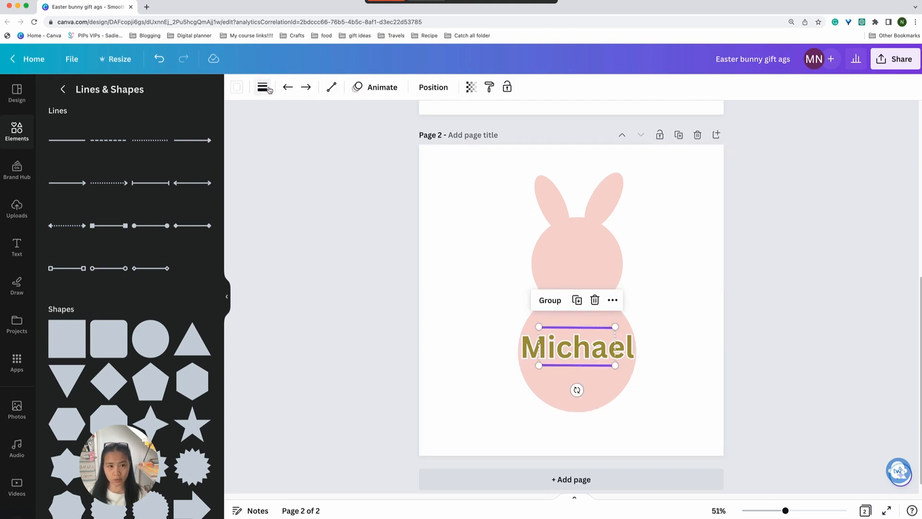
{"action": "left_click", "coordinate": [263, 87]}
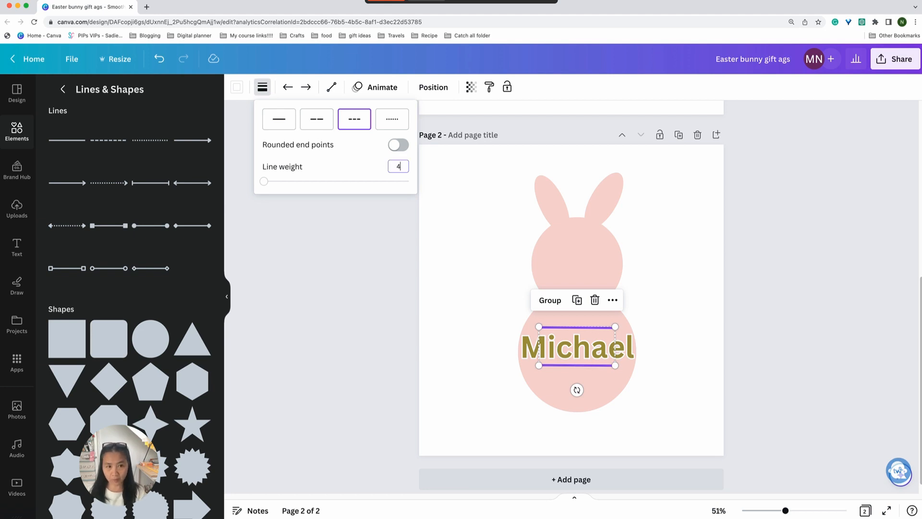
{"action": "key", "text": "Return"}
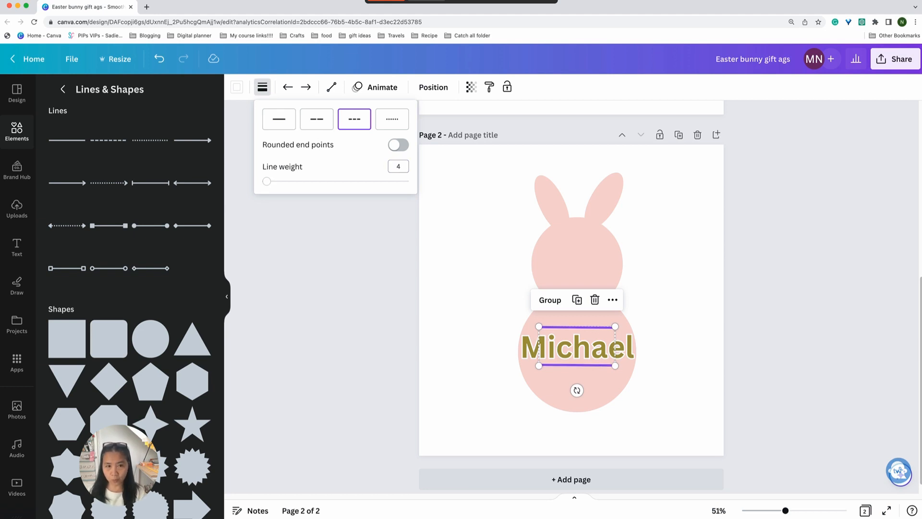
{"action": "left_click", "coordinate": [399, 145]}
{"action": "left_click", "coordinate": [671, 270]}
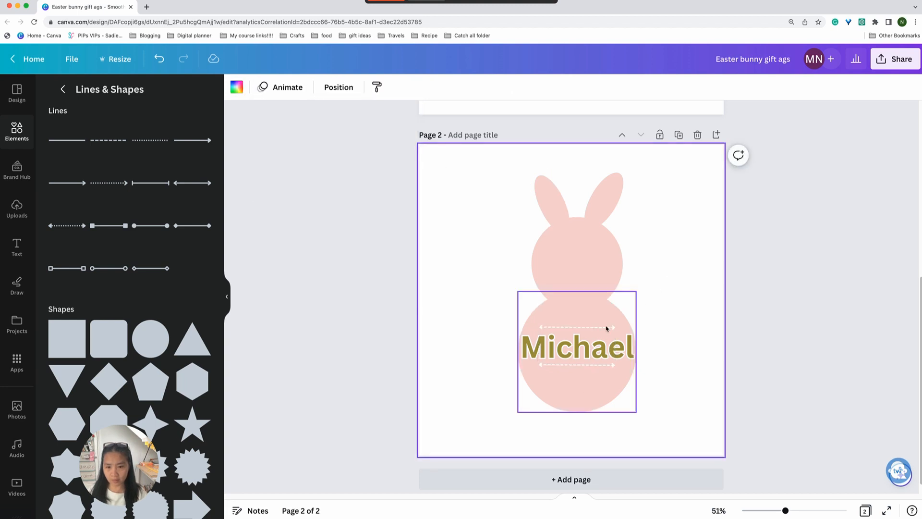
{"action": "left_click", "coordinate": [769, 315]}
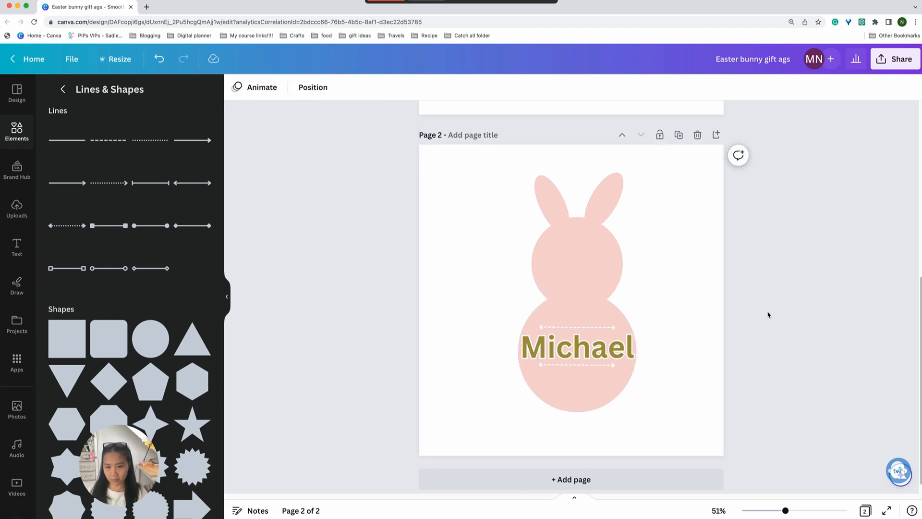
- Group all the bunny's parts, scale the group down to about 5.15 in tall and place it in the page's upper-left corner
{"action": "left_click", "coordinate": [561, 215]}
{"action": "left_click", "coordinate": [668, 276]}
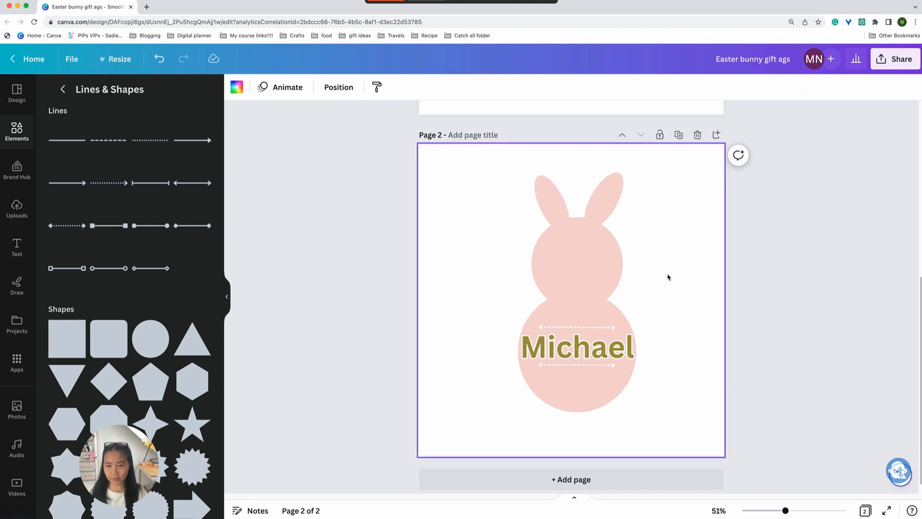
{"action": "left_click_drag", "start_coordinate": [438, 159], "coordinate": [680, 435]}
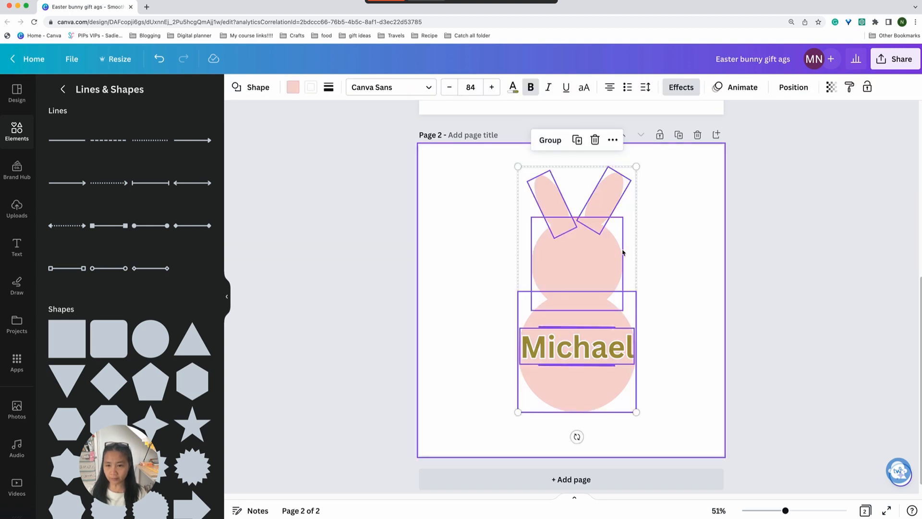
{"action": "left_click", "coordinate": [661, 335]}
{"action": "left_click_drag", "start_coordinate": [479, 148], "coordinate": [562, 317]}
{"action": "left_click_drag", "start_coordinate": [546, 239], "coordinate": [473, 232]}
{"action": "left_click", "coordinate": [442, 134]}
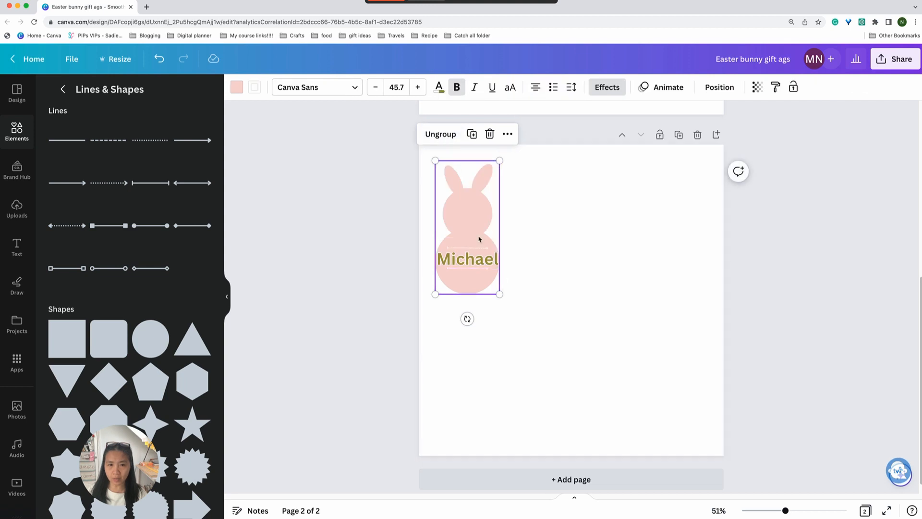
- Set the height of the grouped bunny tag to exactly 5 in
{"action": "left_click", "coordinate": [720, 87]}
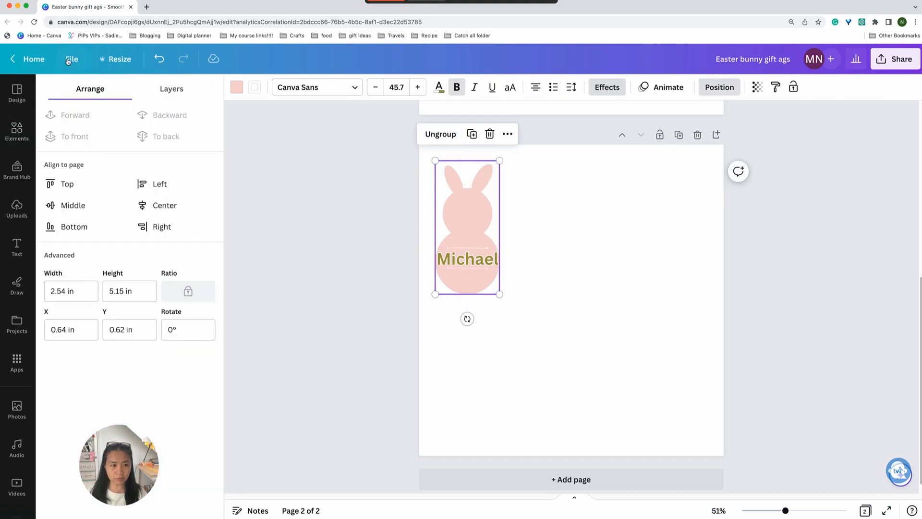
{"action": "left_click", "coordinate": [131, 294]}
{"action": "left_click", "coordinate": [59, 293]}
{"action": "left_click_drag", "start_coordinate": [138, 295], "coordinate": [116, 291]}
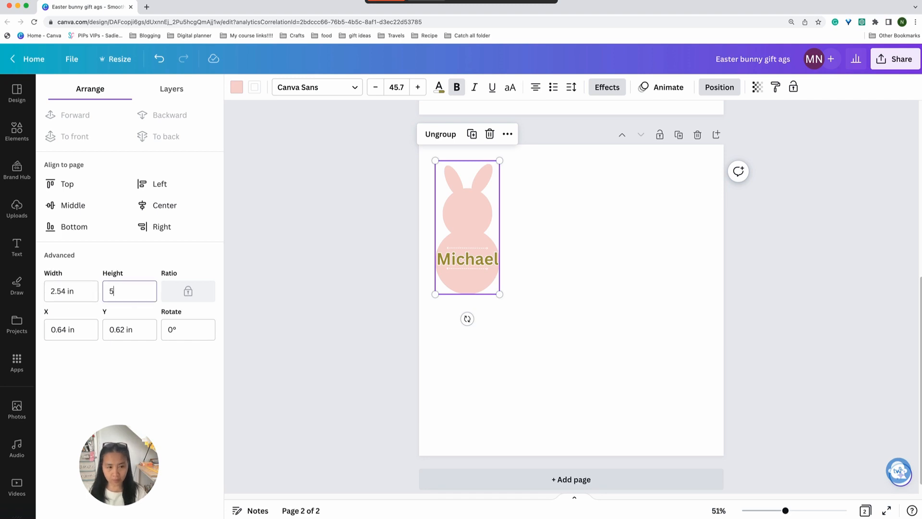
{"action": "key", "text": "Return"}
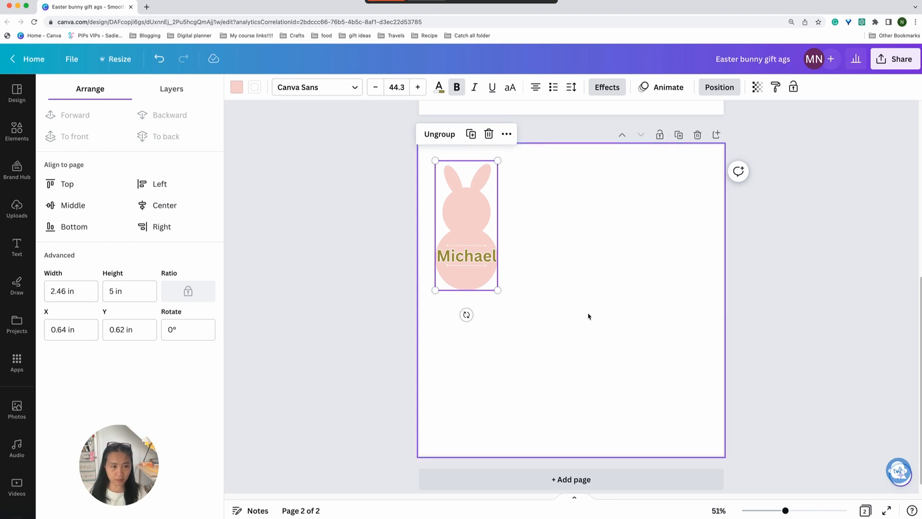
{"action": "left_click", "coordinate": [554, 289]}
{"action": "left_click", "coordinate": [486, 225]}
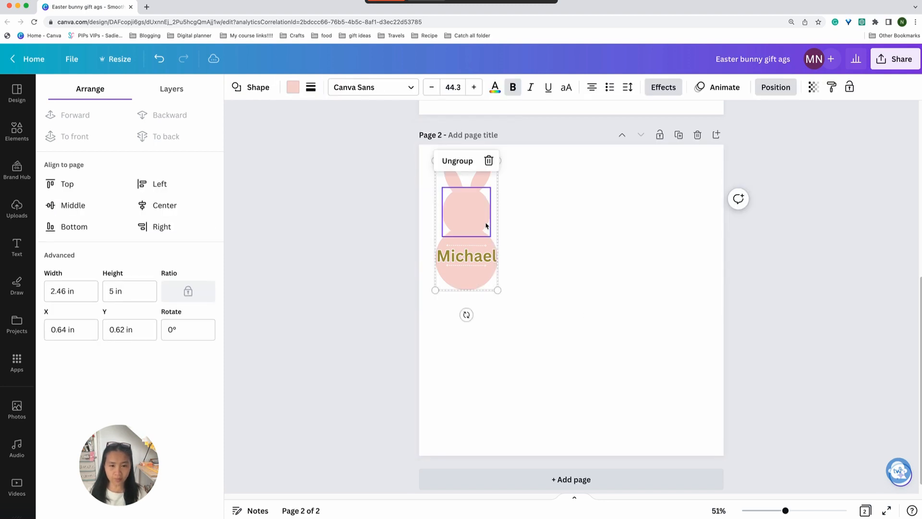
{"action": "left_click", "coordinate": [504, 242]}
{"action": "left_click", "coordinate": [481, 223]}
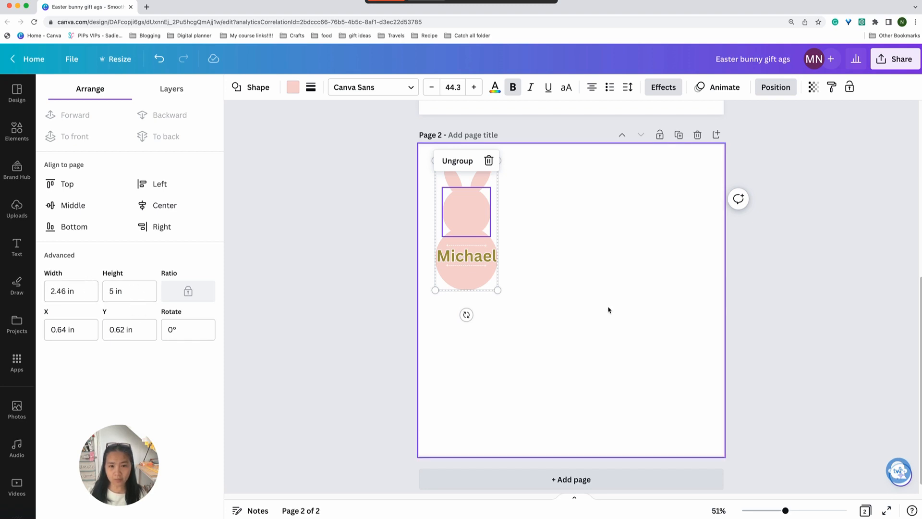
{"action": "left_click", "coordinate": [612, 289]}
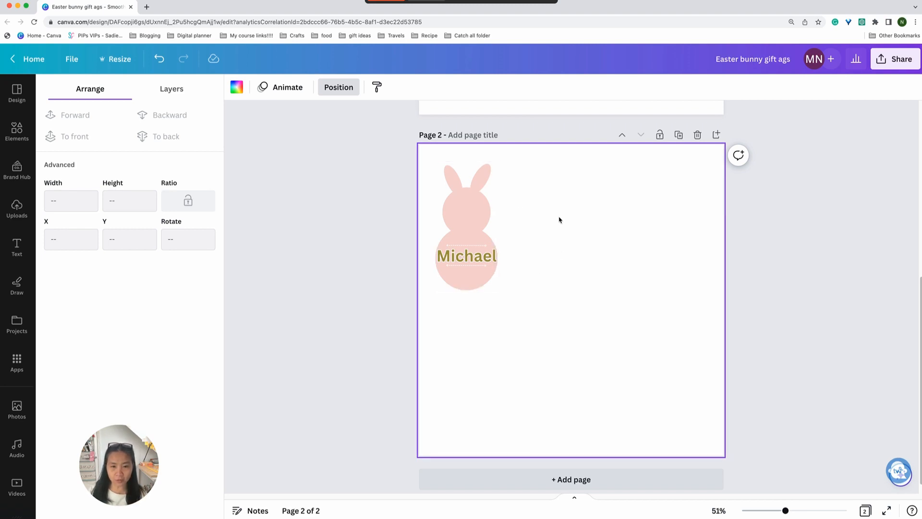
- Move the bunny tag slightly up the page and place a level duplicate just beside it
{"action": "left_click", "coordinate": [469, 204]}
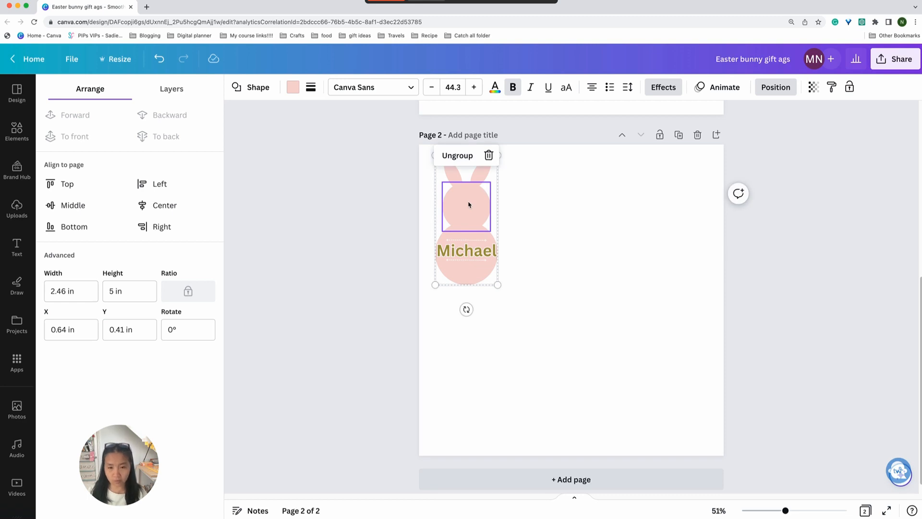
{"action": "left_click_drag", "start_coordinate": [469, 204], "coordinate": [543, 202]}
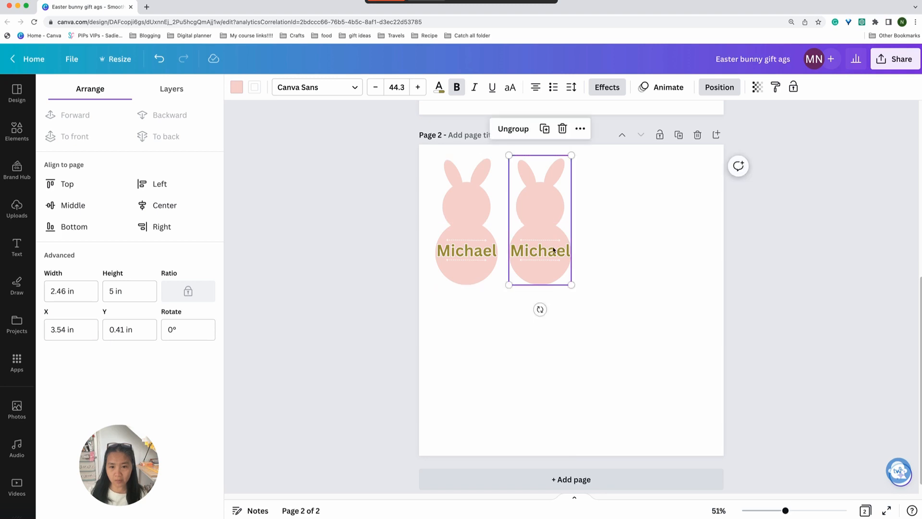
{"action": "left_click", "coordinate": [624, 257]}
- Replace the name on the duplicated bunny's body with a different first name
{"action": "right_click", "coordinate": [560, 256]}
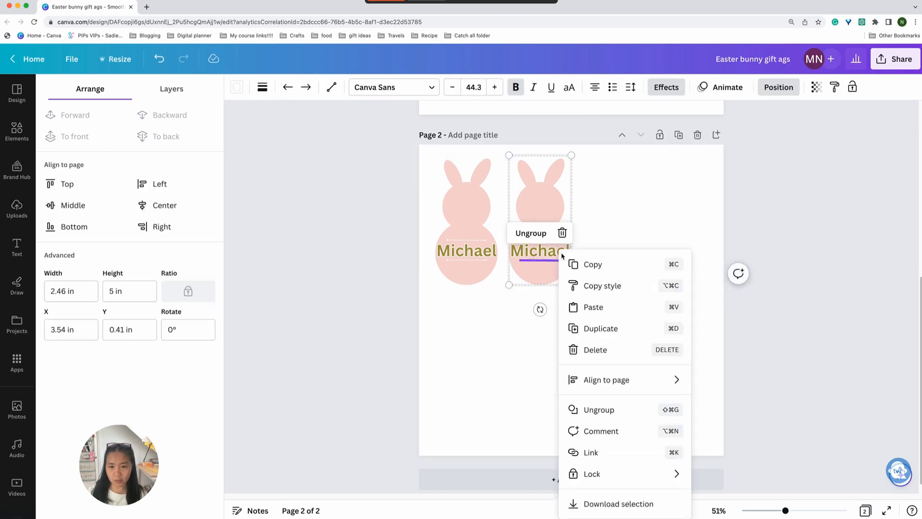
{"action": "left_click", "coordinate": [653, 241]}
{"action": "double_click", "coordinate": [563, 252]}
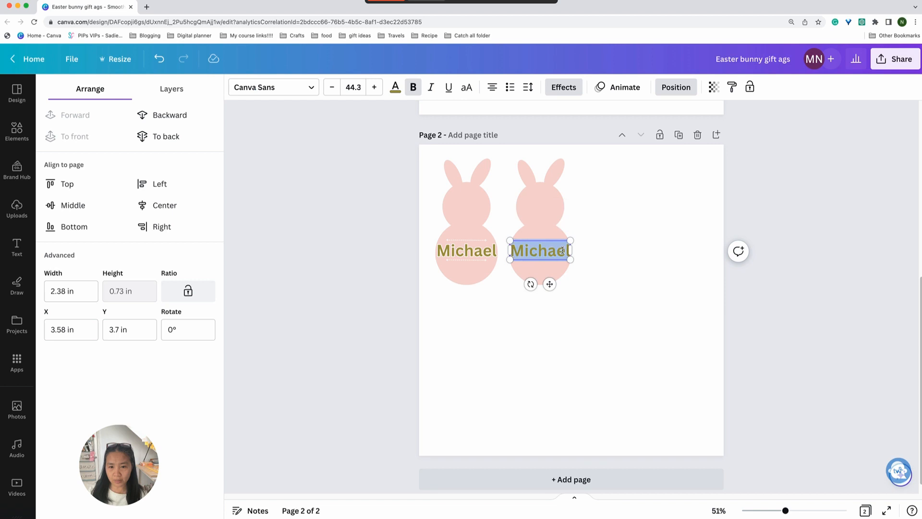
{"action": "type", "text": "Jessica"}
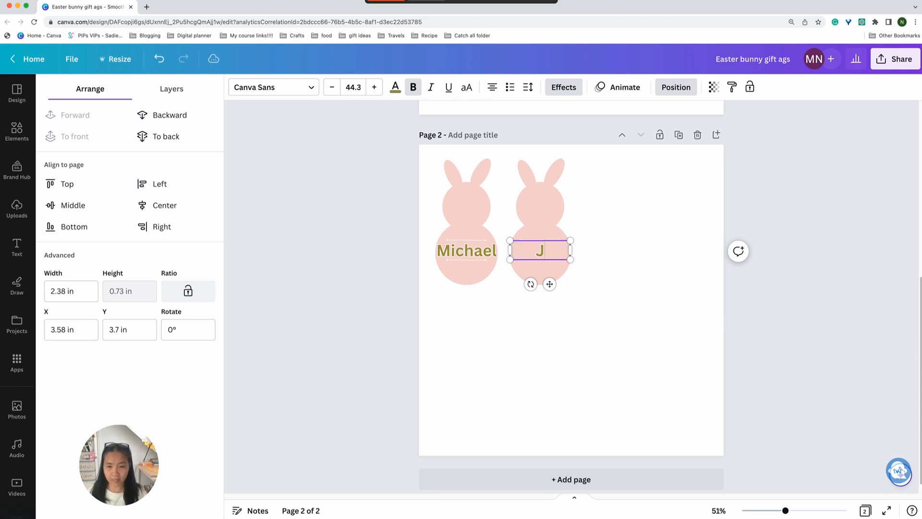
- Recolour the name on the second bunny dark green after trying light yellow
{"action": "double_click", "coordinate": [550, 254]}
{"action": "left_click", "coordinate": [396, 87]}
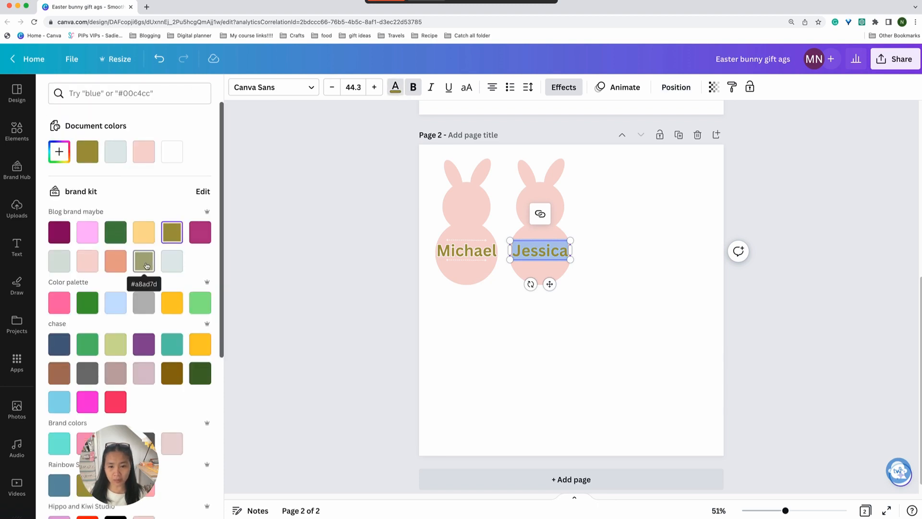
{"action": "left_click", "coordinate": [138, 239]}
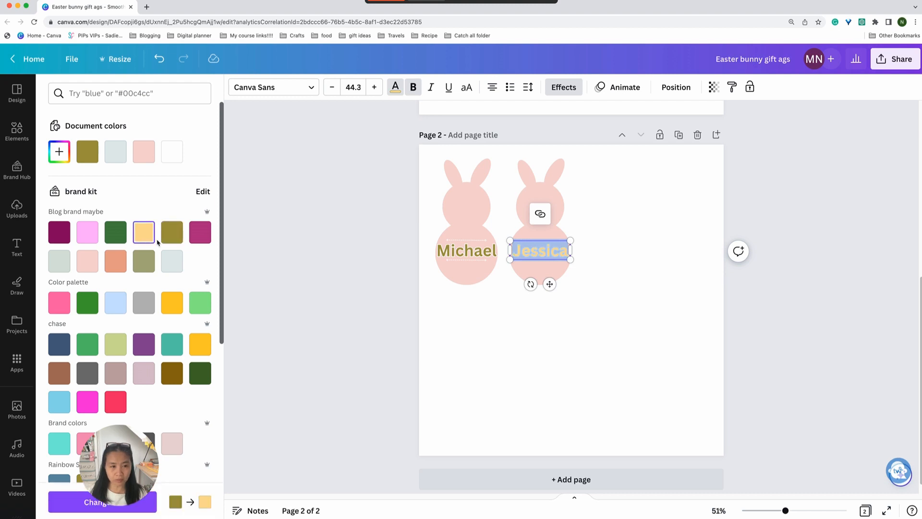
{"action": "left_click", "coordinate": [196, 377]}
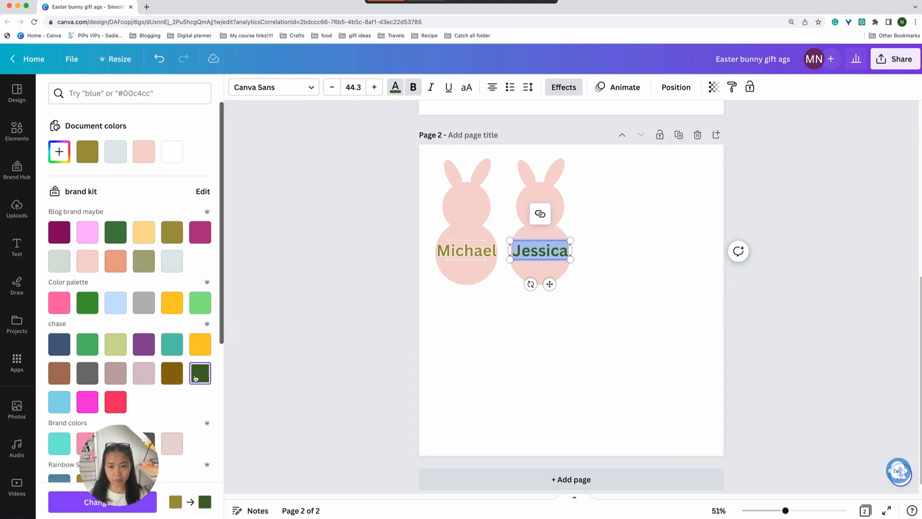
{"action": "left_click", "coordinate": [665, 354]}
- Recolour the second bunny's ears, head and body pale blue-grey from the brand kit
{"action": "left_click", "coordinate": [553, 219]}
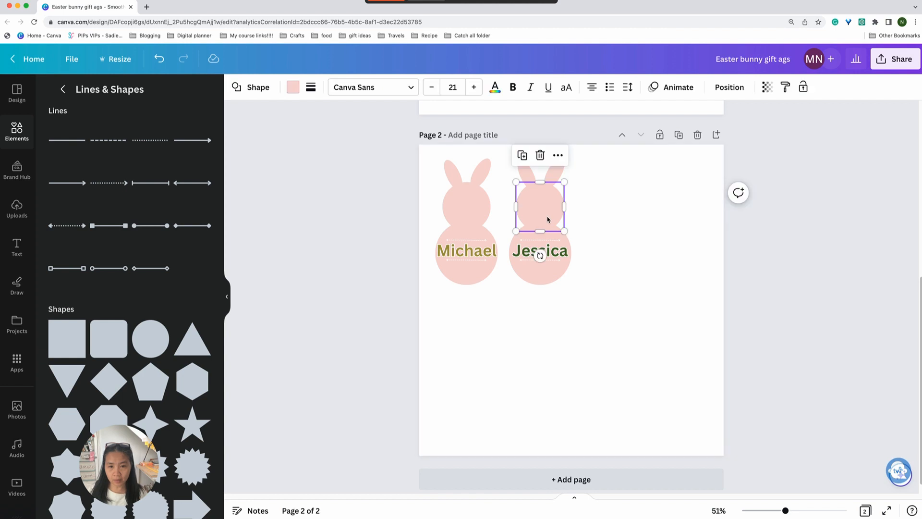
{"action": "left_click", "coordinate": [605, 211]}
{"action": "left_click_drag", "start_coordinate": [610, 159], "coordinate": [518, 210]}
{"action": "left_click", "coordinate": [293, 87]}
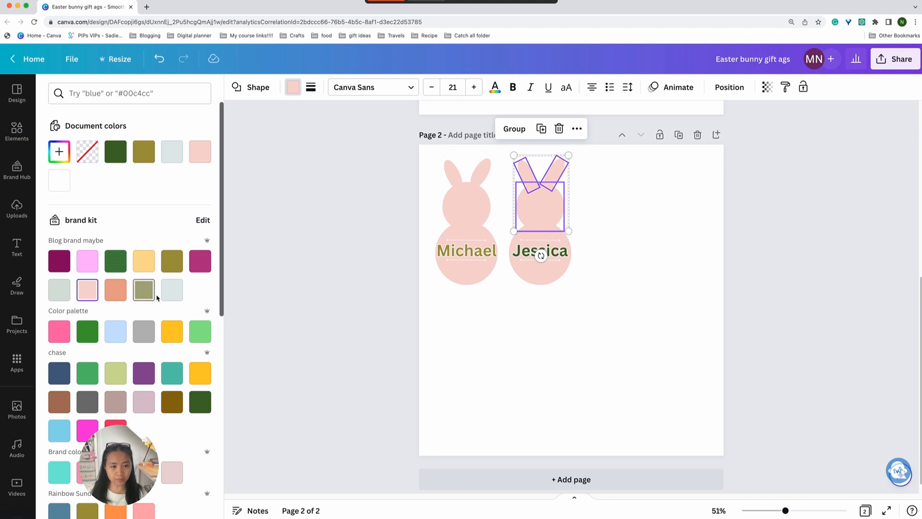
{"action": "left_click", "coordinate": [172, 290]}
{"action": "left_click", "coordinate": [553, 276]}
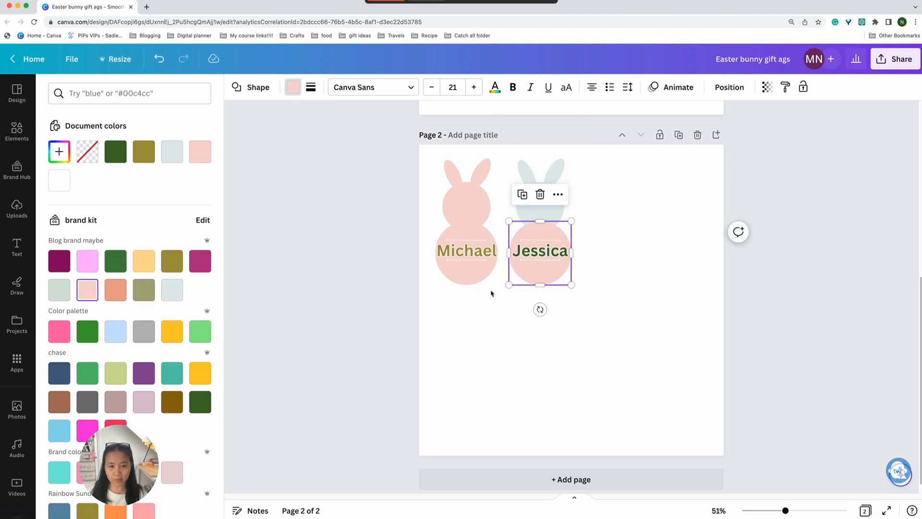
{"action": "left_click", "coordinate": [172, 290]}
{"action": "left_click", "coordinate": [572, 335]}
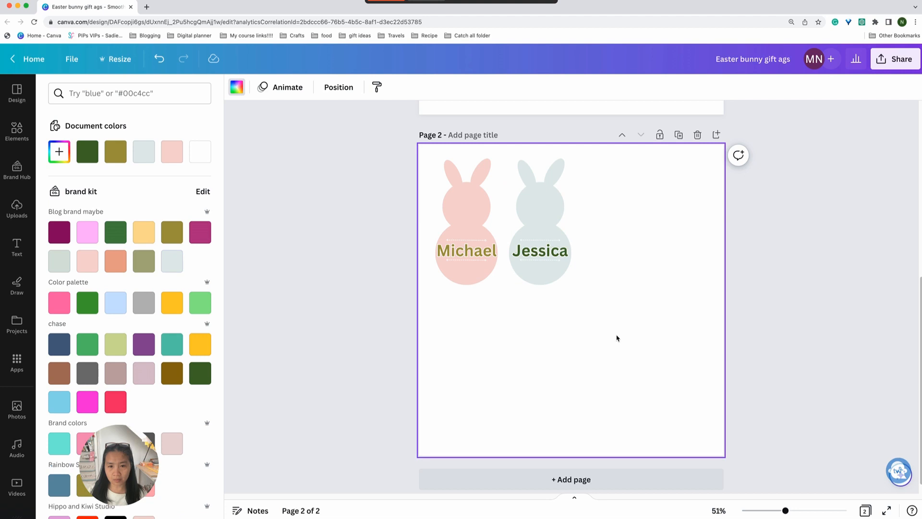
{"action": "left_click_drag", "start_coordinate": [374, 142], "coordinate": [671, 330]}
{"action": "left_click", "coordinate": [665, 329]}
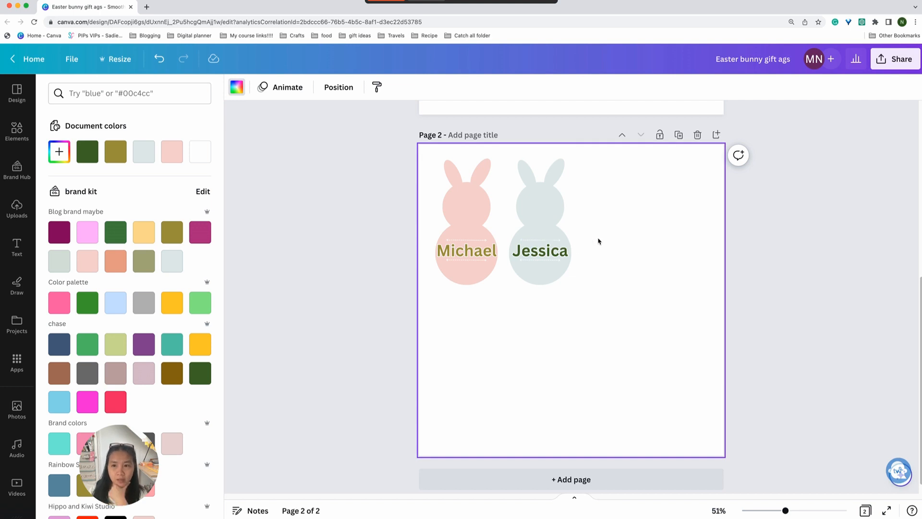
{"action": "left_click_drag", "start_coordinate": [617, 156], "coordinate": [536, 154]}
{"action": "left_click", "coordinate": [618, 191]}
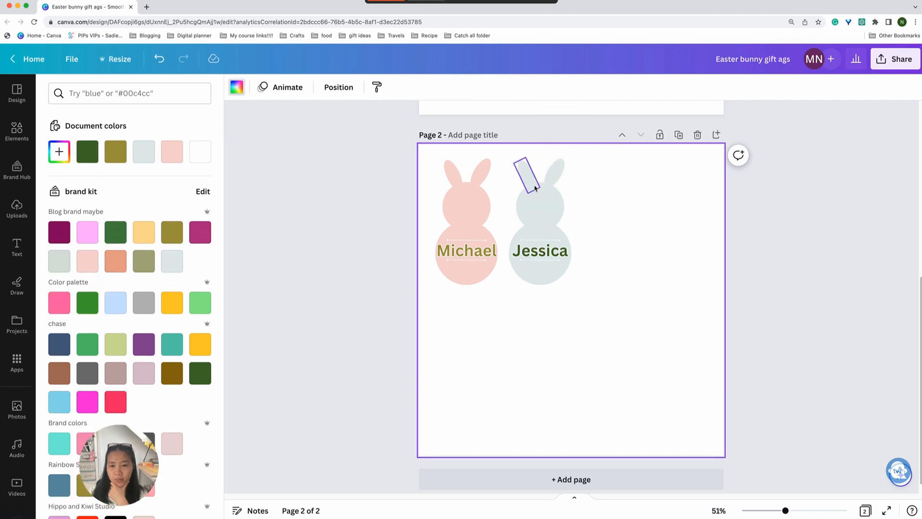
- Select the whole blue-grey bunny and place a duplicate of it further along the same row
{"action": "left_click_drag", "start_coordinate": [616, 169], "coordinate": [507, 288]}
{"action": "left_click_drag", "start_coordinate": [541, 212], "coordinate": [633, 208]}
{"action": "left_click", "coordinate": [685, 256]}
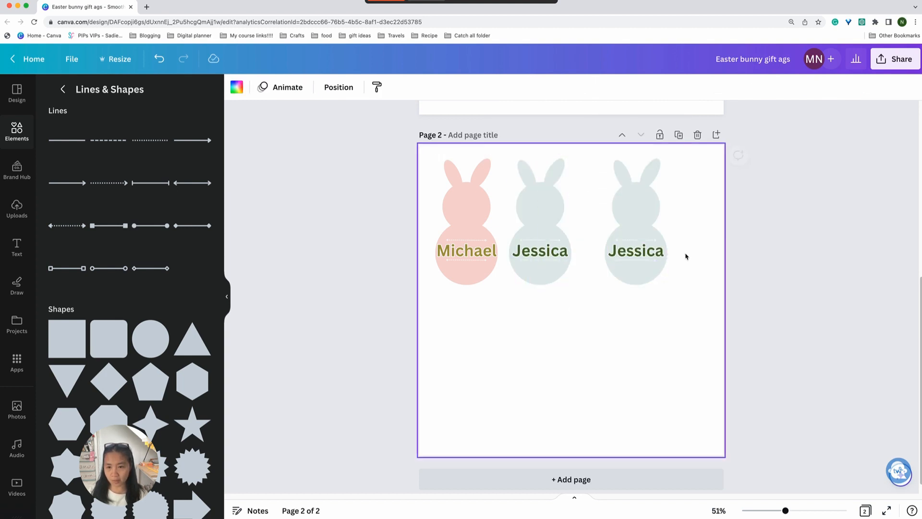
- Move the third bunny's name up onto its head and delete both arrow lines from its body
{"action": "left_click", "coordinate": [652, 252]}
{"action": "left_click_drag", "start_coordinate": [651, 253], "coordinate": [650, 206]}
{"action": "left_click", "coordinate": [657, 261]}
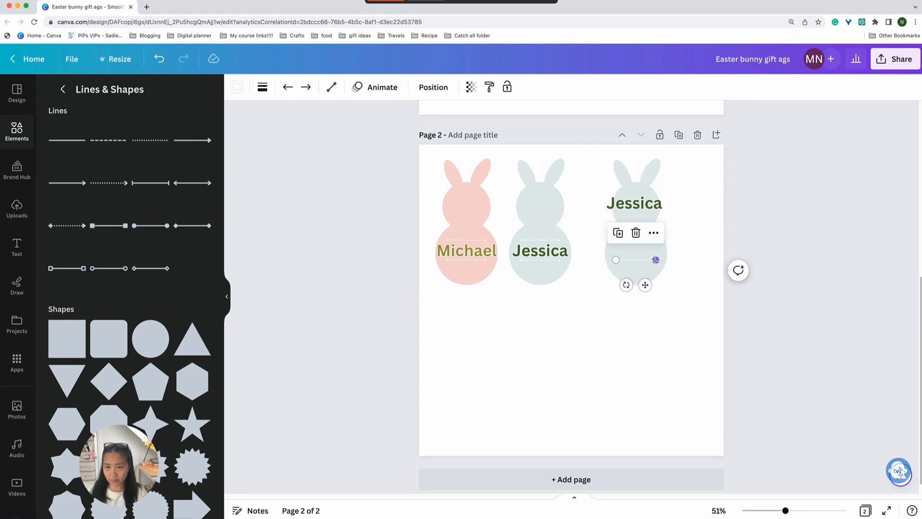
{"action": "key", "text": "Delete"}
{"action": "left_click", "coordinate": [642, 240]}
{"action": "key", "text": "Delete"}
{"action": "left_click", "coordinate": [629, 264]}
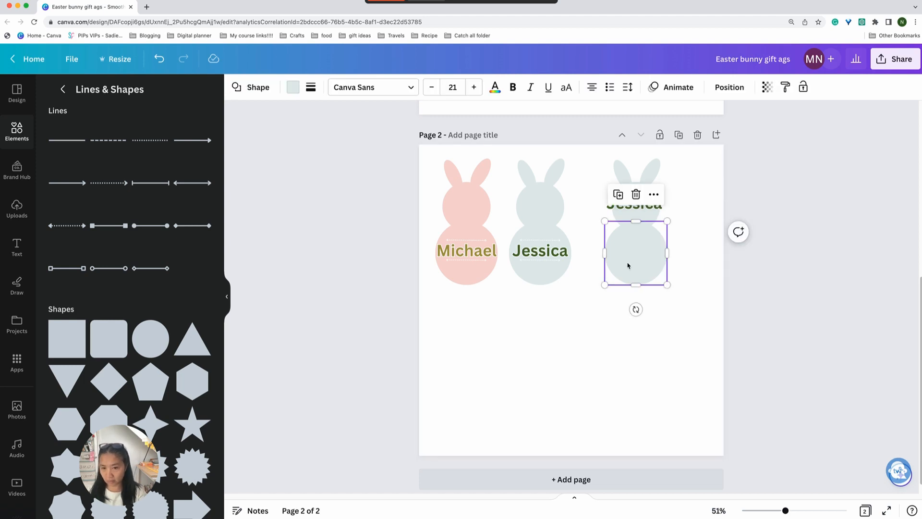
- Shrink the name on the third bunny's head so that it fits within the head circle
{"action": "left_click_drag", "start_coordinate": [790, 510], "coordinate": [812, 510]}
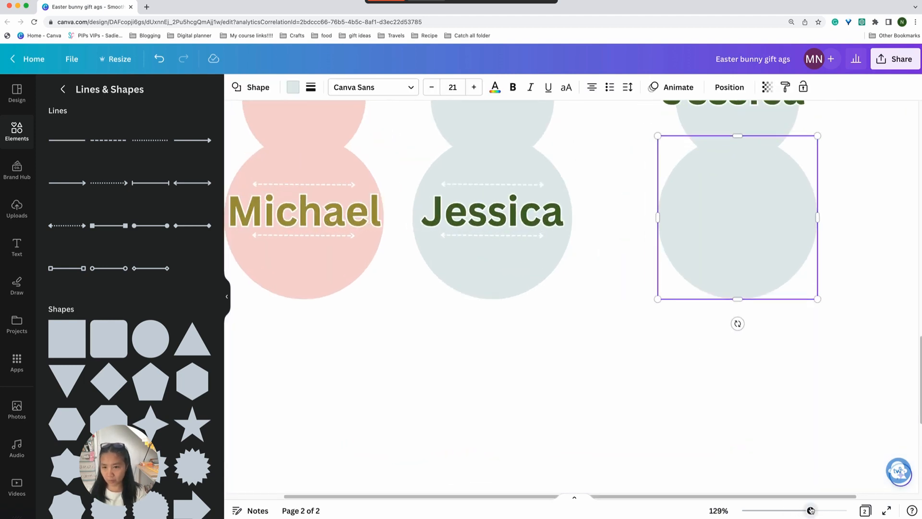
{"action": "scroll", "coordinate": [799, 420], "scroll_direction": "up", "scroll_amount": 3}
{"action": "left_click", "coordinate": [786, 271]}
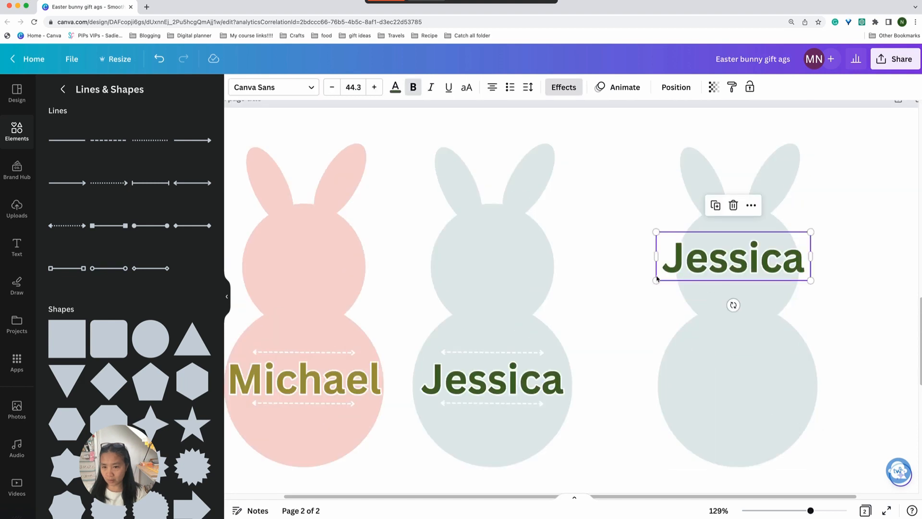
{"action": "left_click_drag", "start_coordinate": [656, 280], "coordinate": [741, 280]}
{"action": "left_click", "coordinate": [765, 385]}
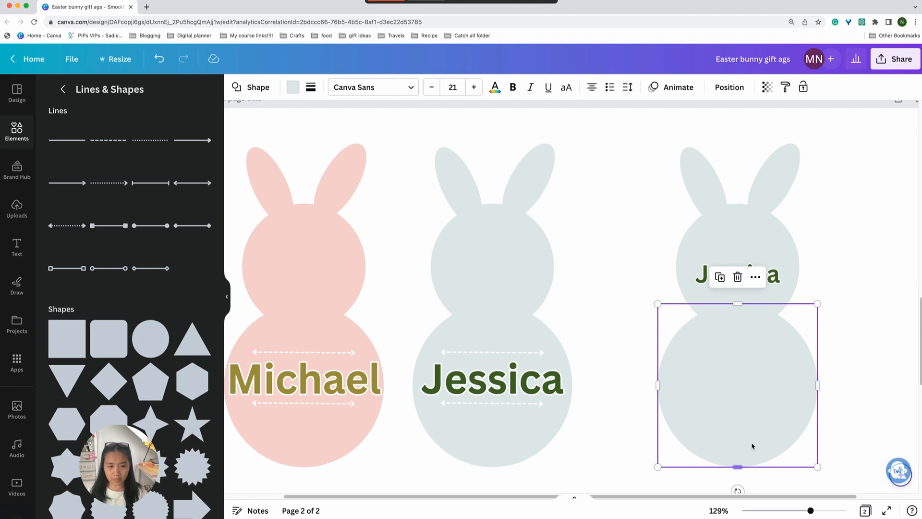
- Add a cloud shape from the basic shapes to the page as the third bunny's tail
{"action": "scroll", "coordinate": [165, 423], "scroll_direction": "down", "scroll_amount": 3}
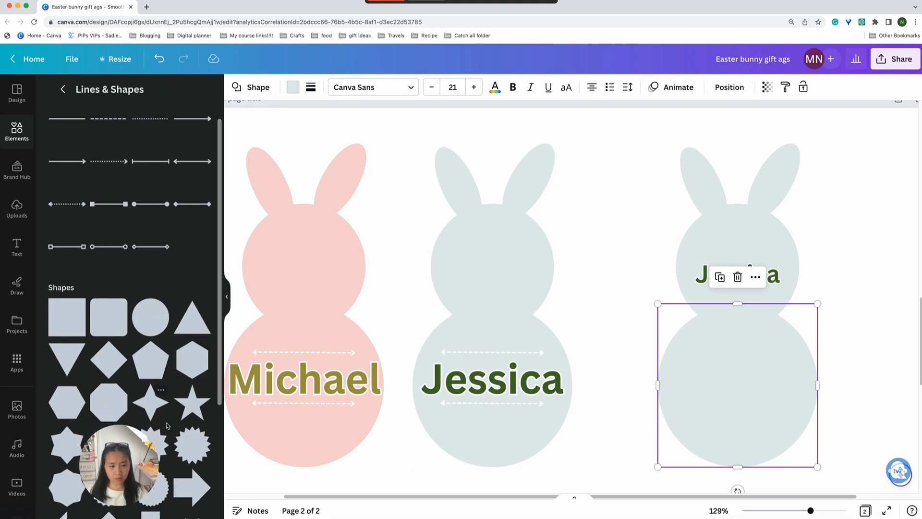
{"action": "scroll", "coordinate": [166, 420], "scroll_direction": "down", "scroll_amount": 2}
{"action": "scroll", "coordinate": [169, 413], "scroll_direction": "down", "scroll_amount": 4}
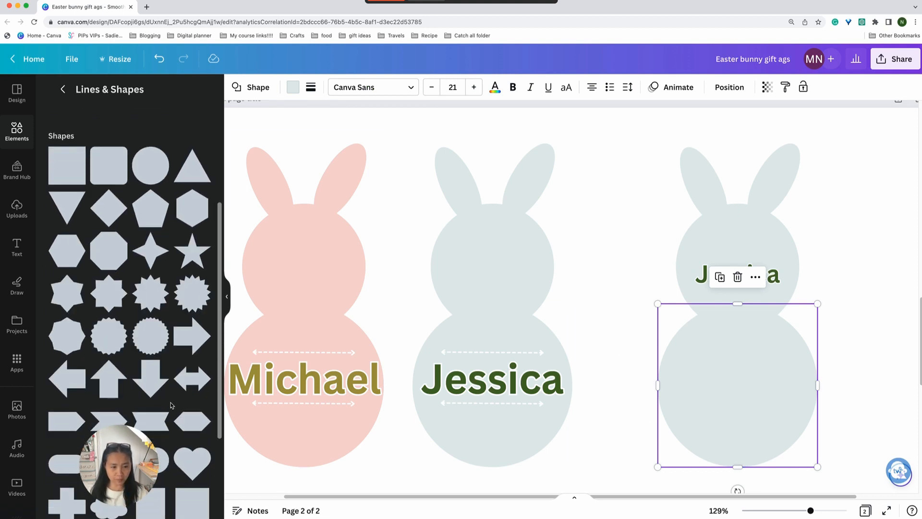
{"action": "scroll", "coordinate": [171, 405], "scroll_direction": "up", "scroll_amount": 1}
{"action": "left_click", "coordinate": [123, 384]}
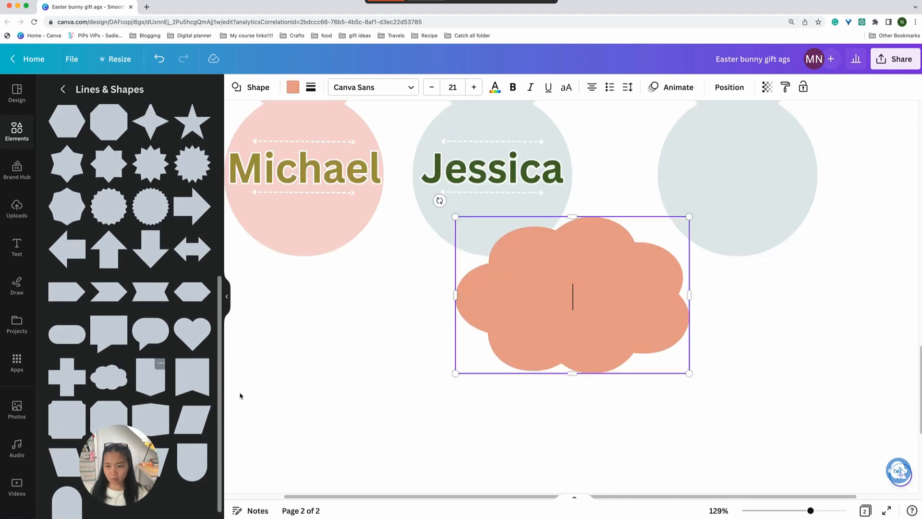
- Shrink and narrow the cloud into a small fluffy tail and place it centred on the third bunny's lower body
{"action": "left_click_drag", "start_coordinate": [692, 217], "coordinate": [579, 290]}
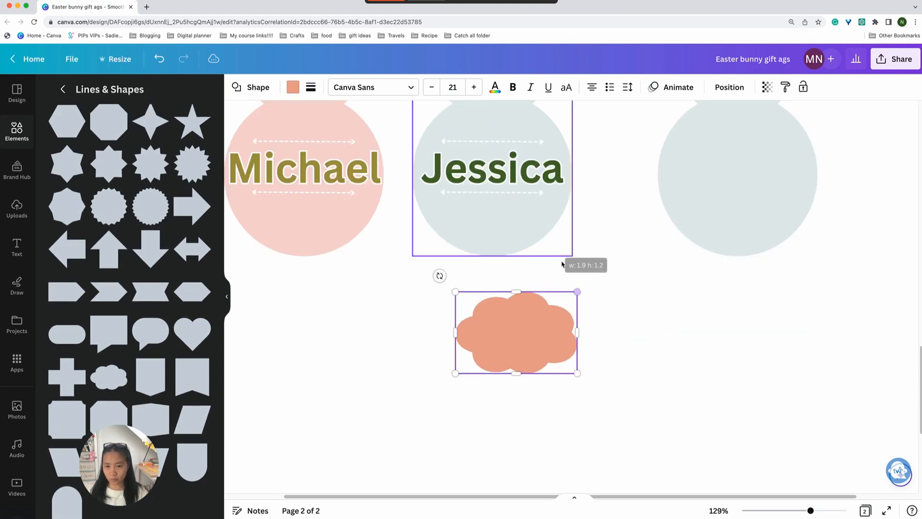
{"action": "left_click_drag", "start_coordinate": [578, 331], "coordinate": [523, 333]}
{"action": "left_click_drag", "start_coordinate": [522, 374], "coordinate": [749, 156]}
{"action": "left_click_drag", "start_coordinate": [704, 206], "coordinate": [723, 183]}
{"action": "scroll", "coordinate": [786, 305], "scroll_direction": "up", "scroll_amount": 5}
{"action": "left_click_drag", "start_coordinate": [729, 340], "coordinate": [724, 344]}
{"action": "left_click_drag", "start_coordinate": [758, 312], "coordinate": [742, 371]}
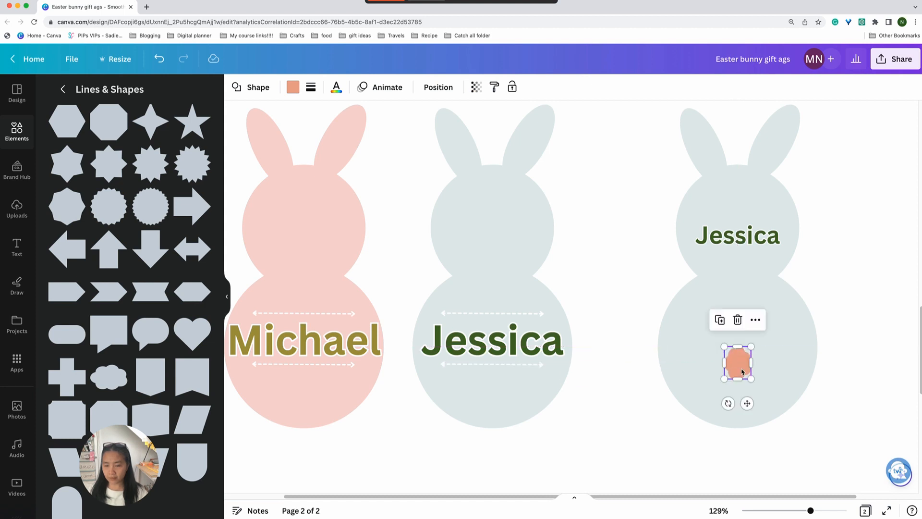
{"action": "left_click", "coordinate": [293, 87]}
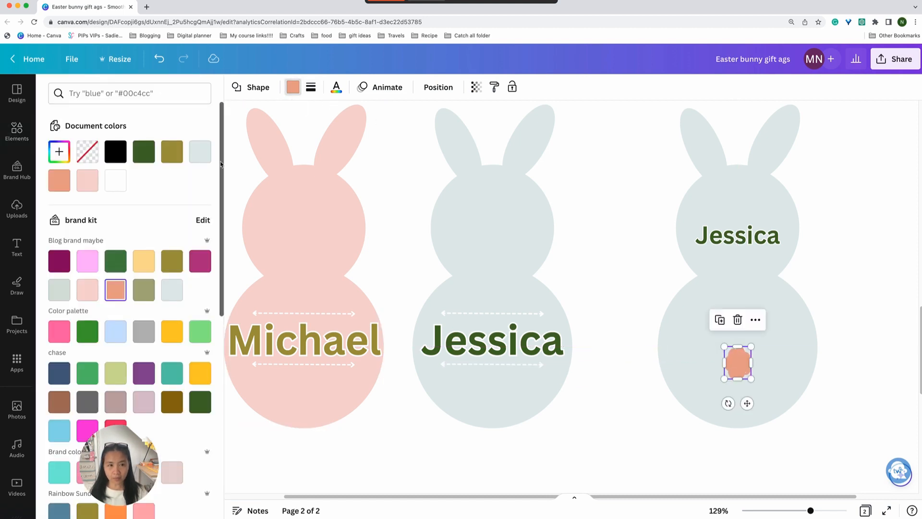
{"action": "left_click", "coordinate": [311, 87]}
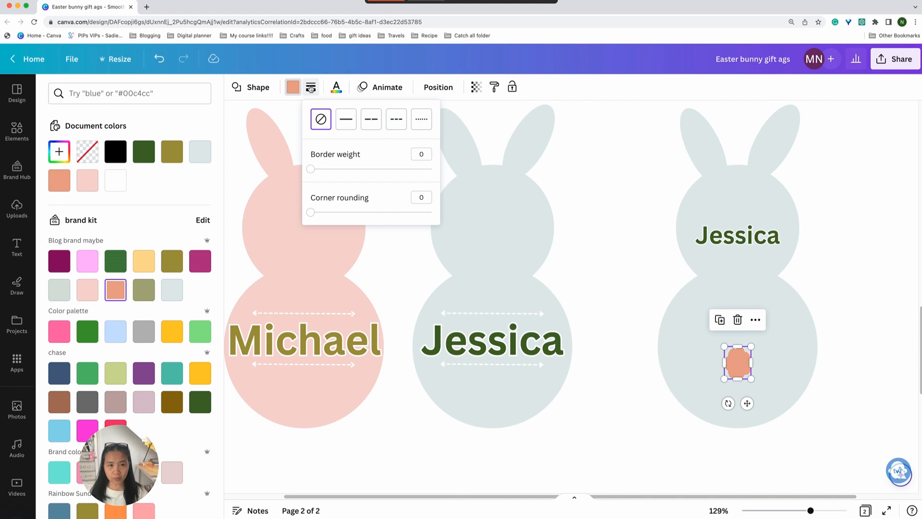
{"action": "left_click", "coordinate": [345, 121]}
{"action": "left_click", "coordinate": [420, 154]}
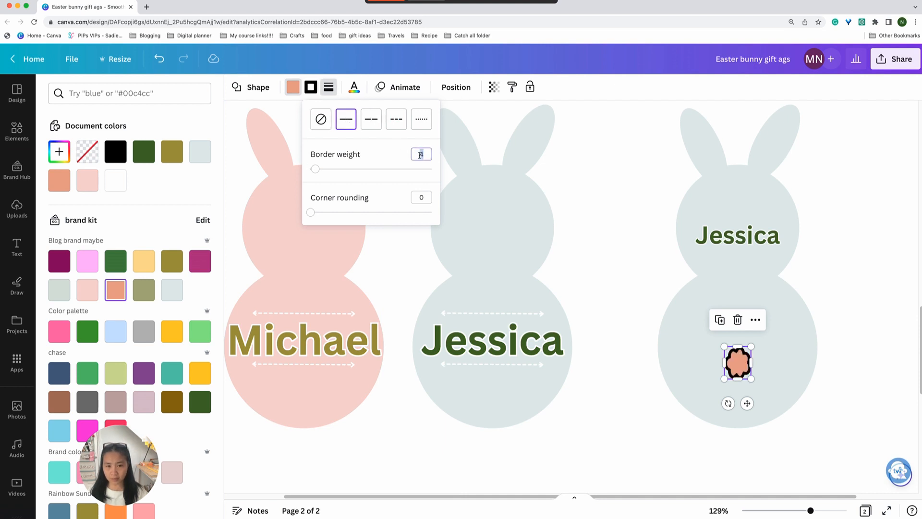
{"action": "type", "text": "2"}
{"action": "left_click", "coordinate": [321, 118]}
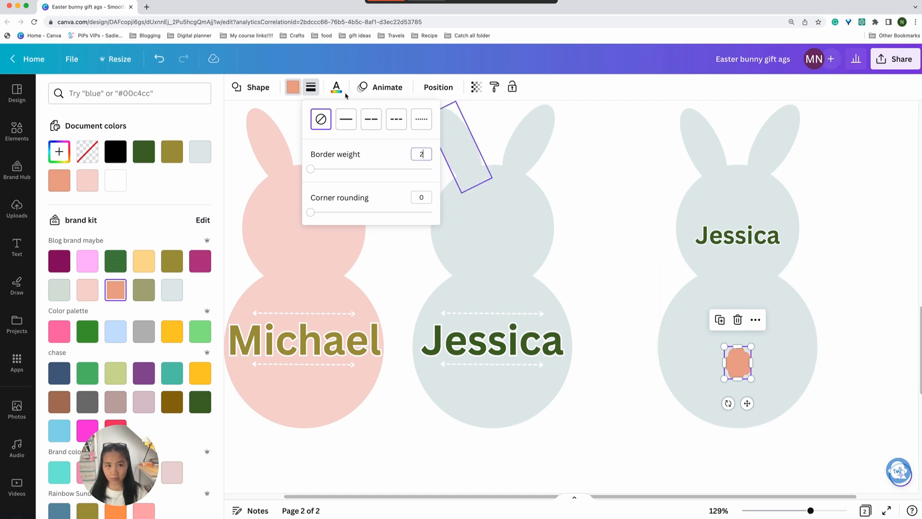
{"action": "left_click", "coordinate": [300, 91]}
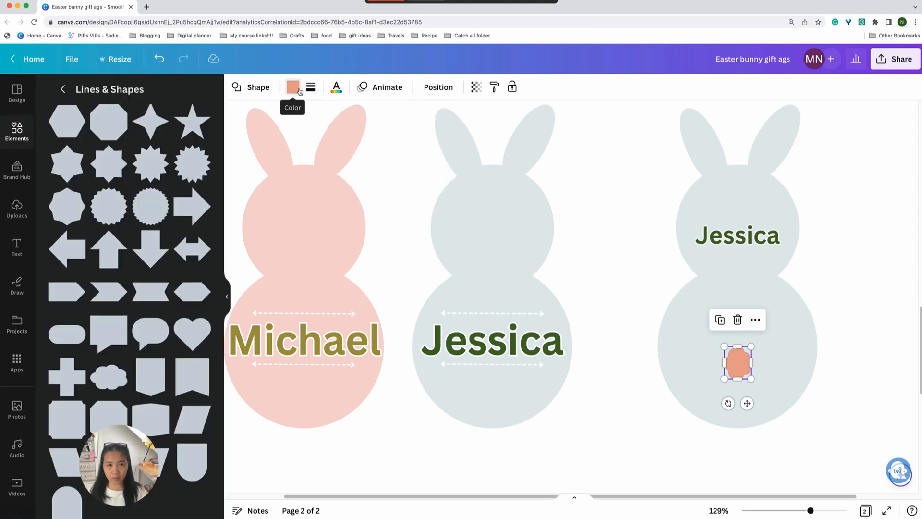
- Fill the cloud tail with the bunny's pale blue-grey and give it a solid border of weight 2
{"action": "left_click", "coordinate": [299, 90]}
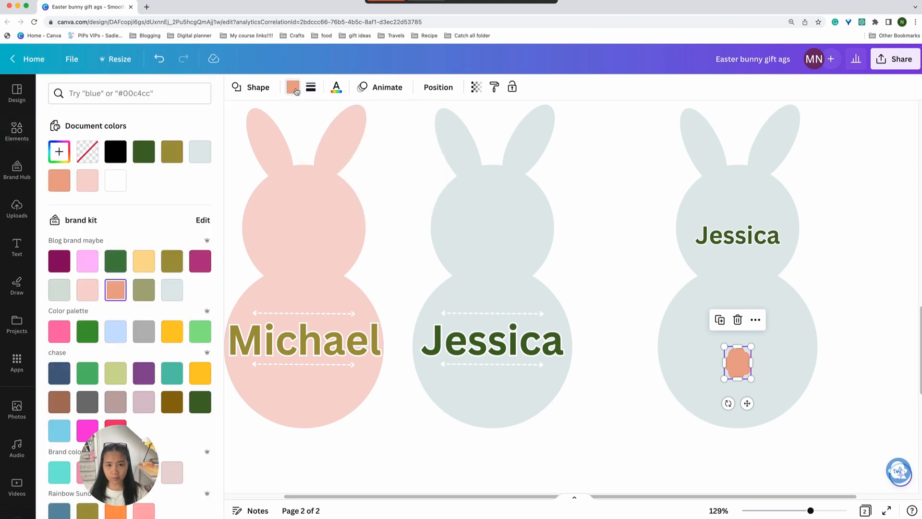
{"action": "left_click", "coordinate": [200, 151]}
{"action": "left_click", "coordinate": [311, 87]}
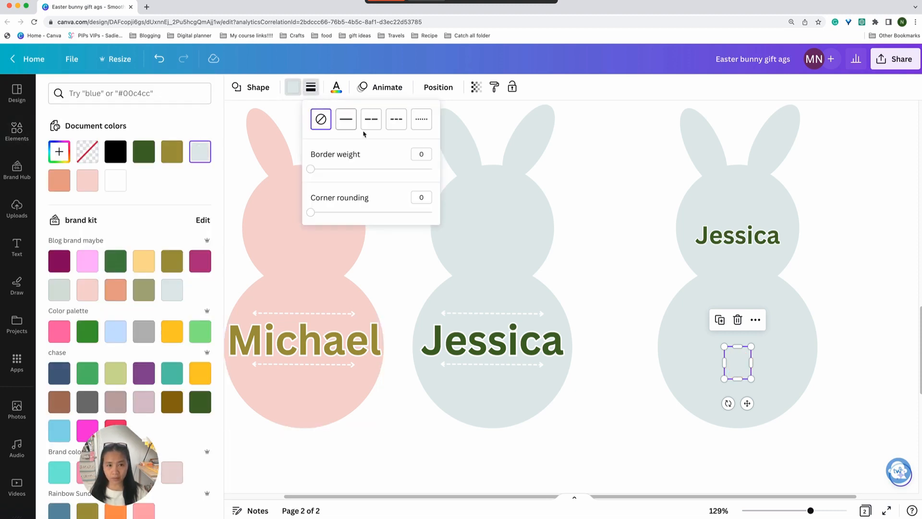
{"action": "left_click", "coordinate": [426, 153]}
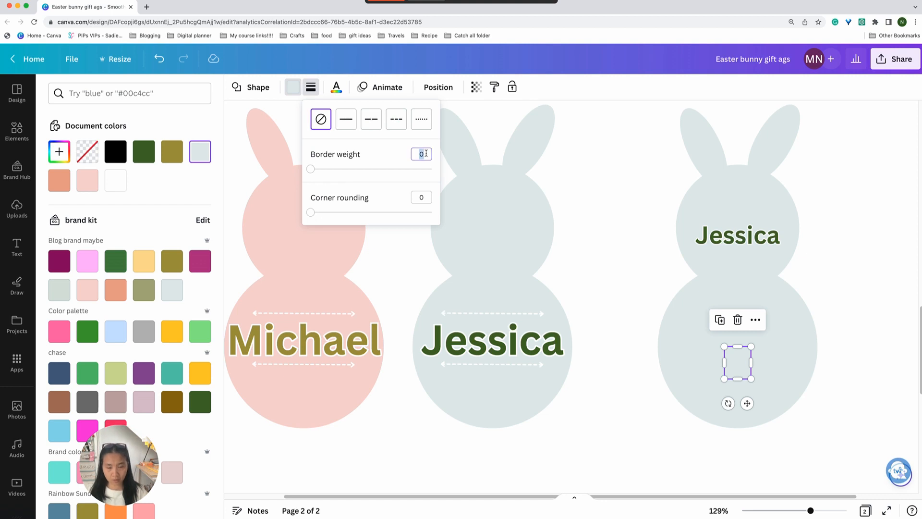
{"action": "type", "text": "2"}
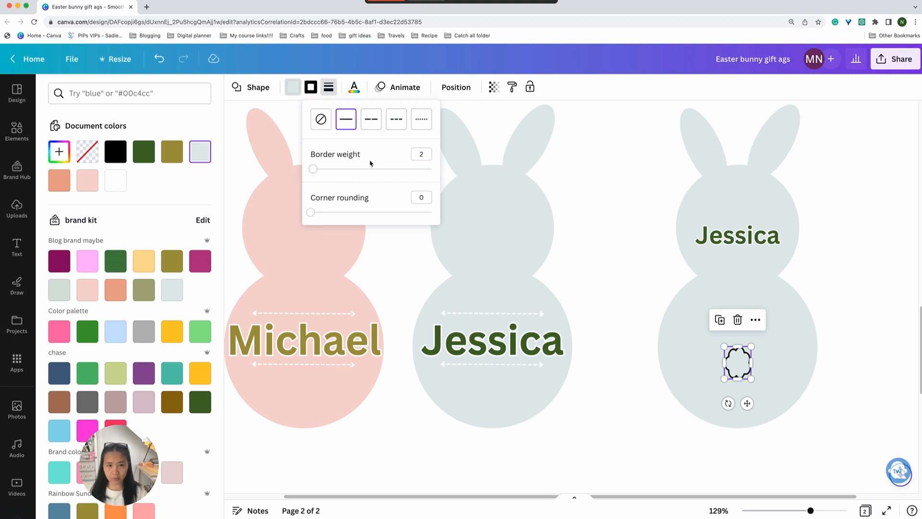
- Recolour the cloud tail's border white
{"action": "left_click", "coordinate": [335, 92]}
{"action": "left_click", "coordinate": [335, 93]}
{"action": "left_click", "coordinate": [311, 87]}
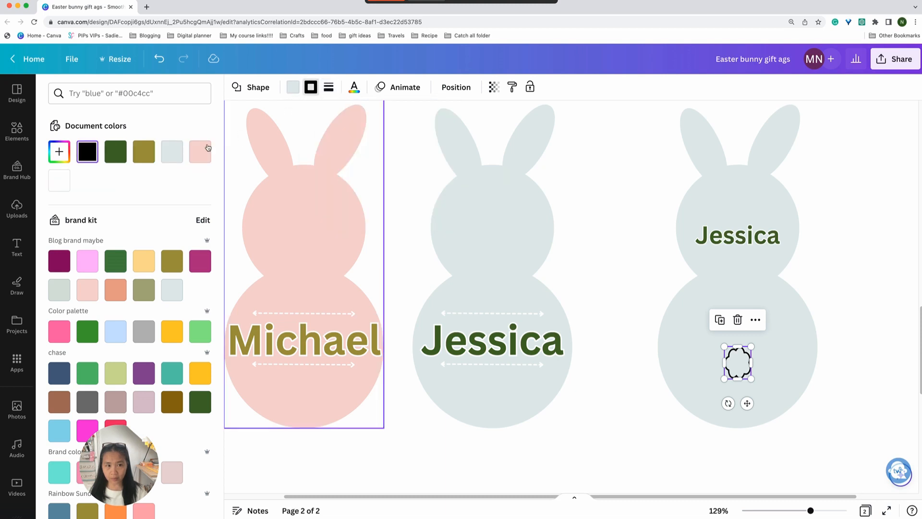
{"action": "left_click", "coordinate": [59, 181]}
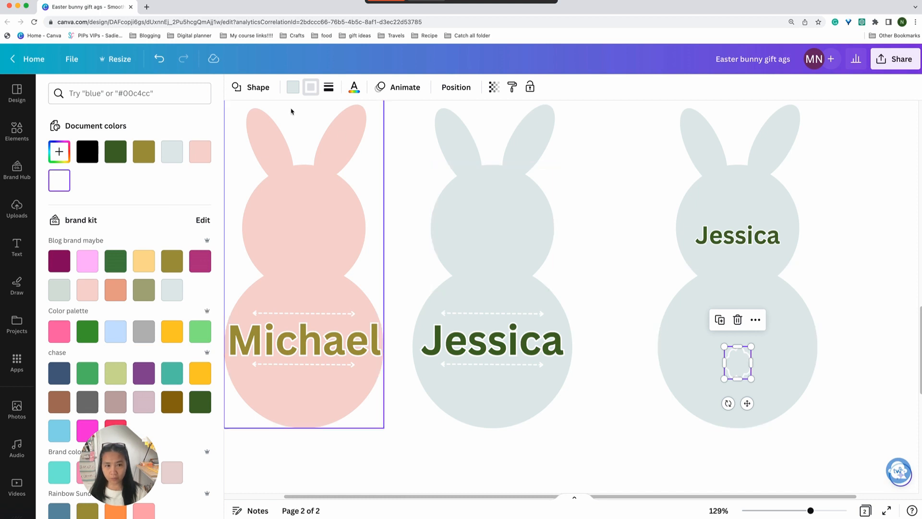
- Fill the cloud tail with white and recolour its border pale blue-grey #e2ecec
{"action": "left_click", "coordinate": [294, 88]}
{"action": "left_click", "coordinate": [88, 182]}
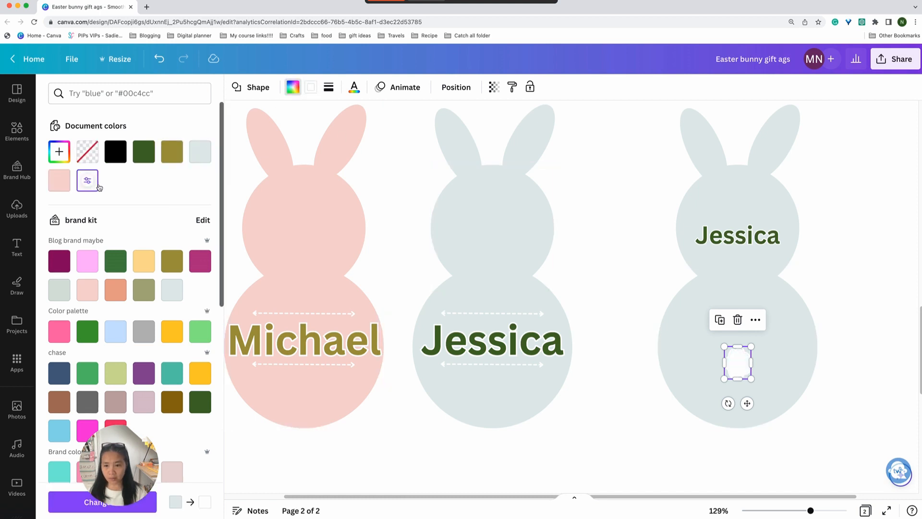
{"action": "left_click", "coordinate": [311, 87]}
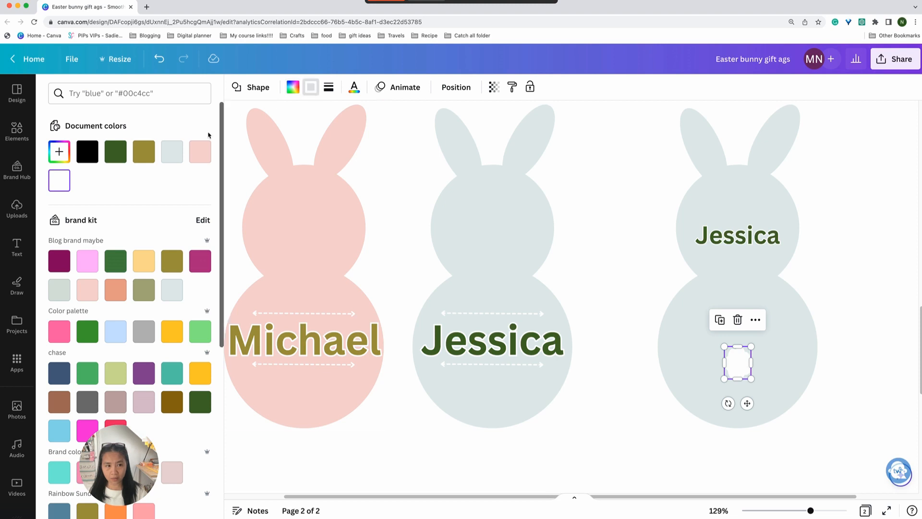
{"action": "left_click", "coordinate": [178, 158]}
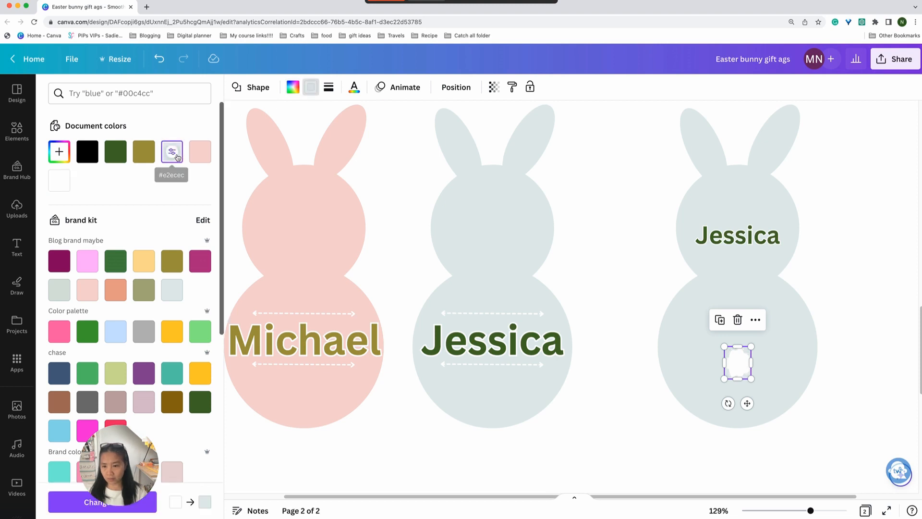
{"action": "left_click", "coordinate": [867, 371]}
- Move the third bunny's name onto its body just above the tail and enlarge it to a font size of 40.2
{"action": "left_click_drag", "start_coordinate": [694, 224], "coordinate": [676, 308]}
{"action": "left_click_drag", "start_coordinate": [781, 341], "coordinate": [801, 346]}
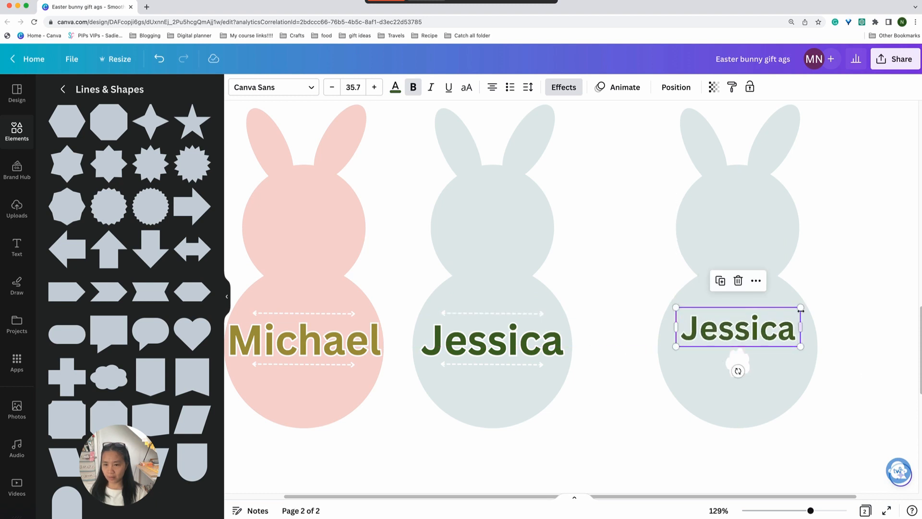
{"action": "left_click_drag", "start_coordinate": [676, 346], "coordinate": [670, 348]}
{"action": "left_click_drag", "start_coordinate": [804, 306], "coordinate": [810, 304]}
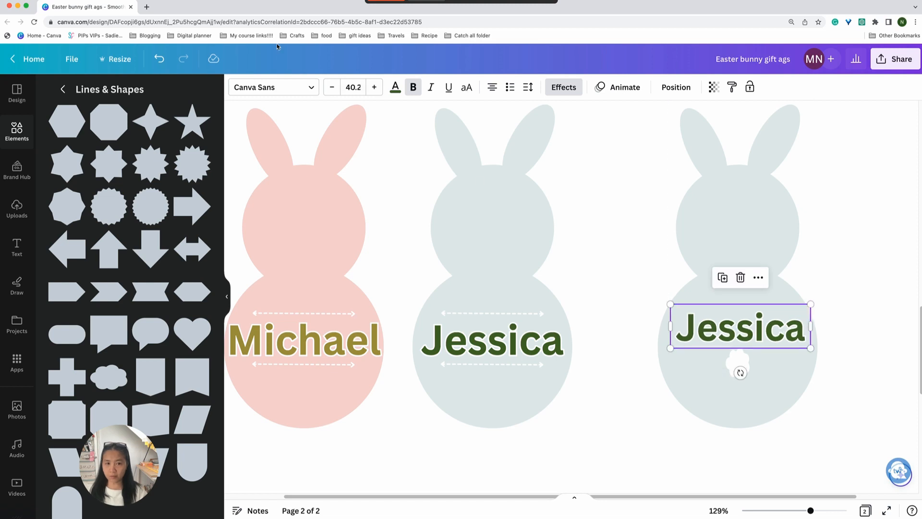
- Change the third bunny's name to the Malibu font after trying Amatic SC, and nudge it slightly to centre it above the tail
{"action": "left_click", "coordinate": [318, 88]}
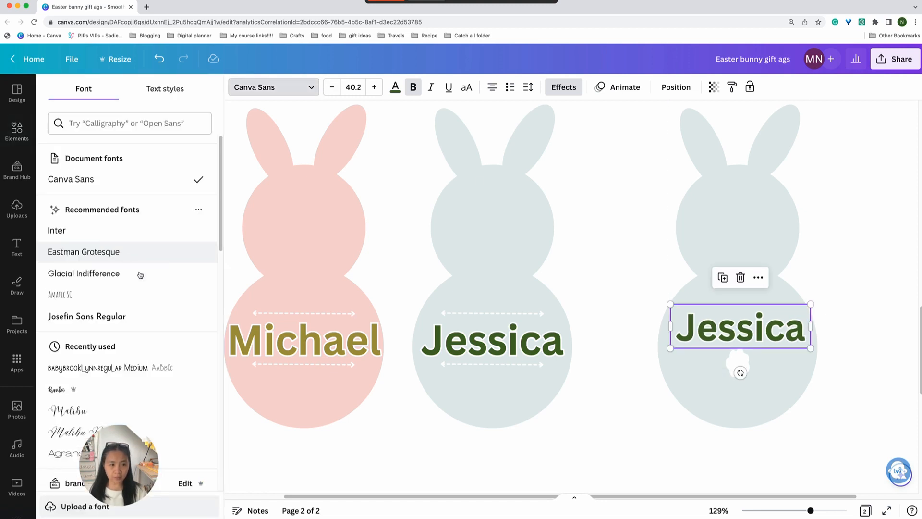
{"action": "left_click", "coordinate": [117, 301]}
{"action": "scroll", "coordinate": [131, 332], "scroll_direction": "down", "scroll_amount": 5}
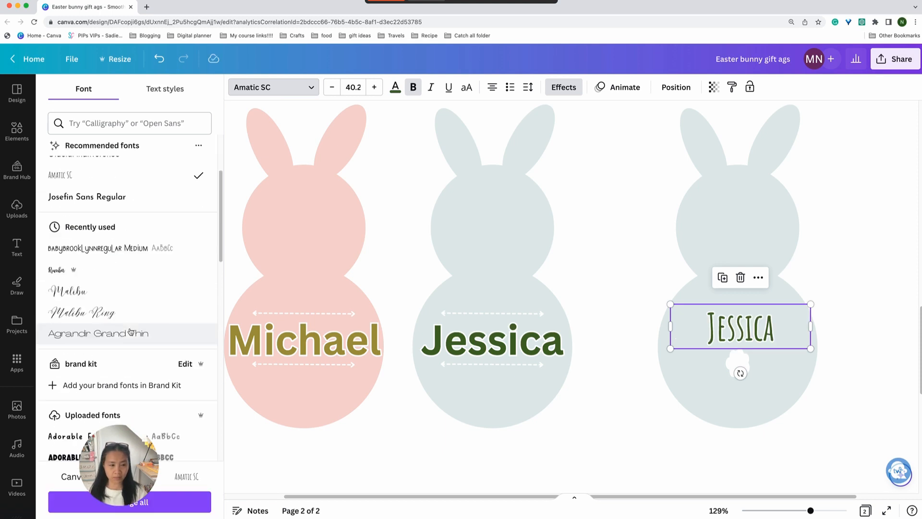
{"action": "scroll", "coordinate": [130, 336], "scroll_direction": "down", "scroll_amount": 3}
{"action": "left_click", "coordinate": [97, 217]}
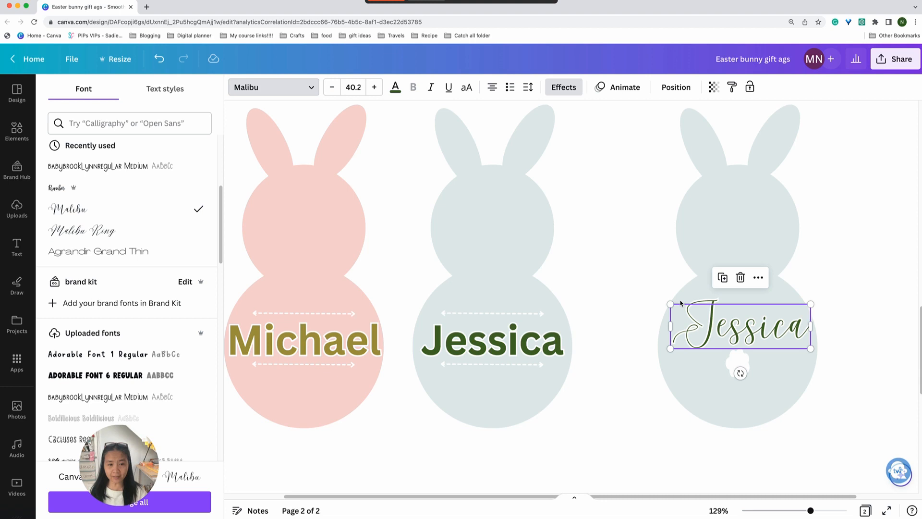
{"action": "left_click_drag", "start_coordinate": [701, 322], "coordinate": [697, 321]}
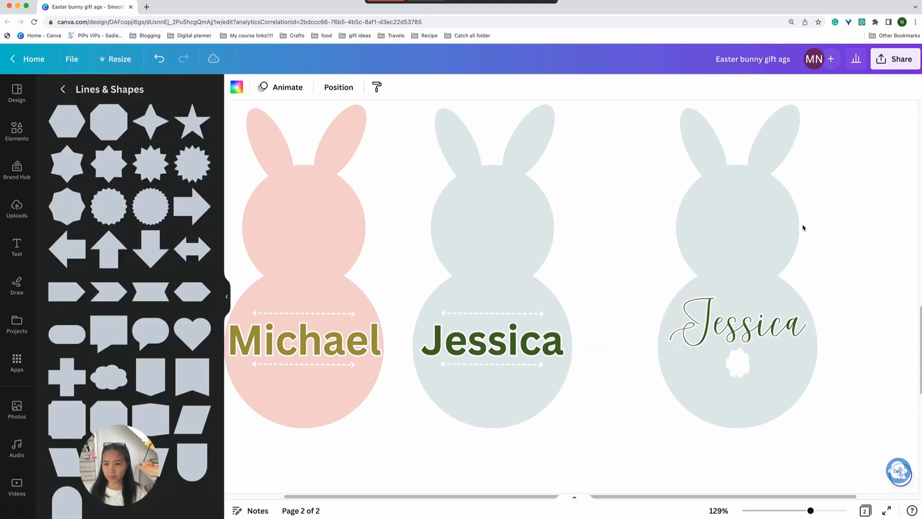
- Widen both ears of the third bunny outwards to make them fatter than on the other bunnies
{"action": "left_click", "coordinate": [692, 155]}
{"action": "left_click_drag", "start_coordinate": [688, 157], "coordinate": [675, 161]}
{"action": "left_click", "coordinate": [756, 157]}
{"action": "left_click_drag", "start_coordinate": [791, 151], "coordinate": [807, 159]}
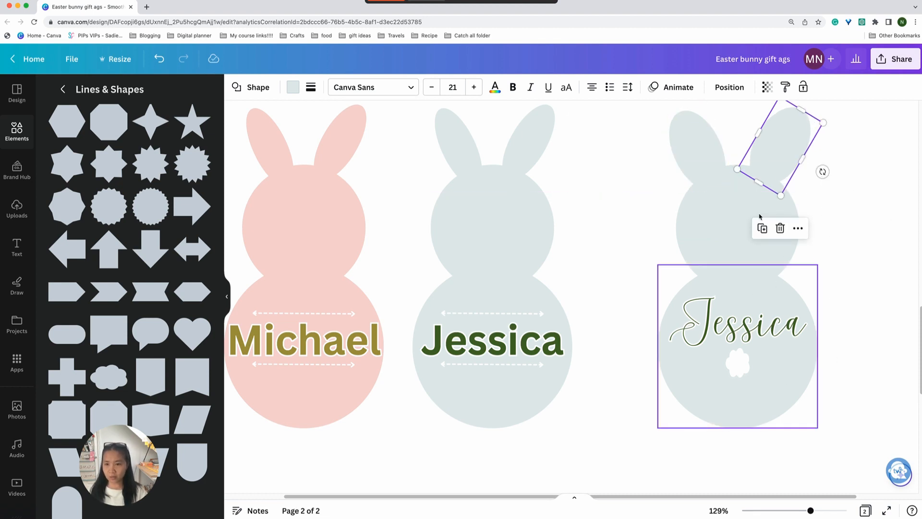
- Place a small tilted blue-grey oval based on the third bunny's ear in the empty area below the bunnies
{"action": "left_click", "coordinate": [738, 363]}
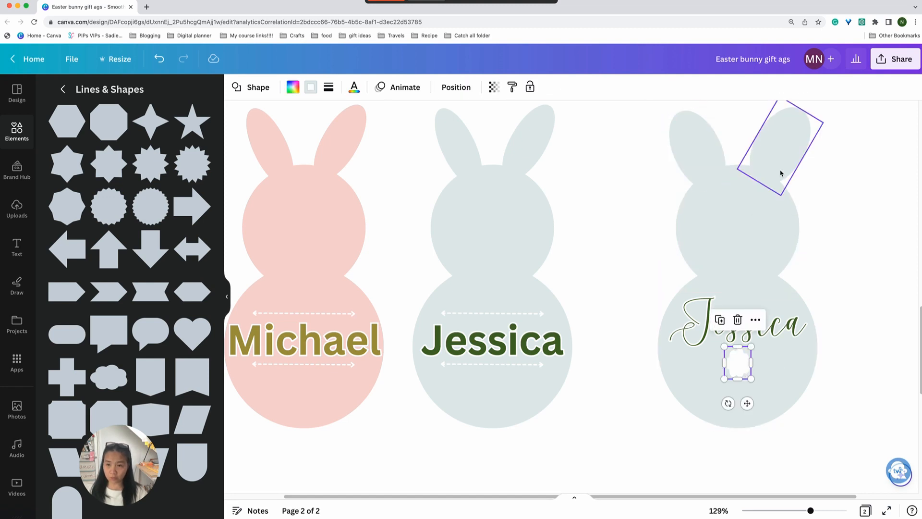
{"action": "left_click", "coordinate": [780, 174]}
{"action": "scroll", "coordinate": [783, 160], "scroll_direction": "down", "scroll_amount": 3}
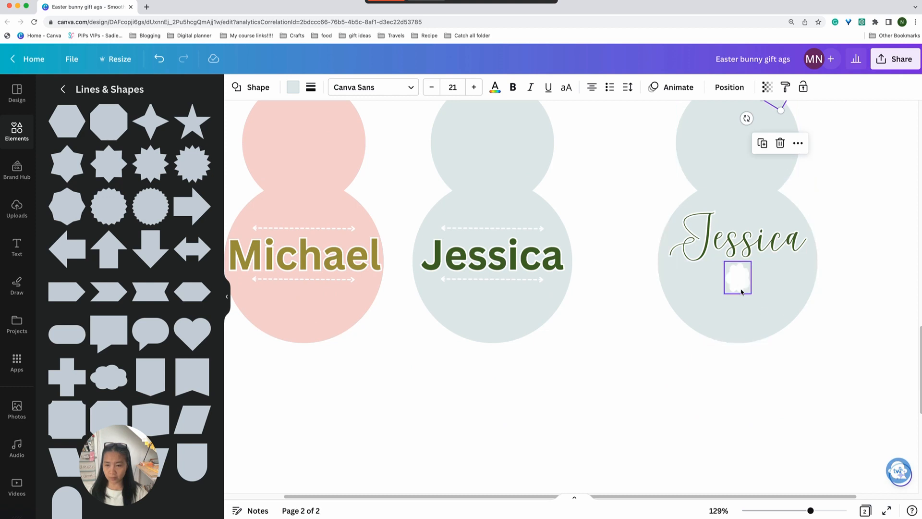
{"action": "scroll", "coordinate": [842, 217], "scroll_direction": "up", "scroll_amount": 1}
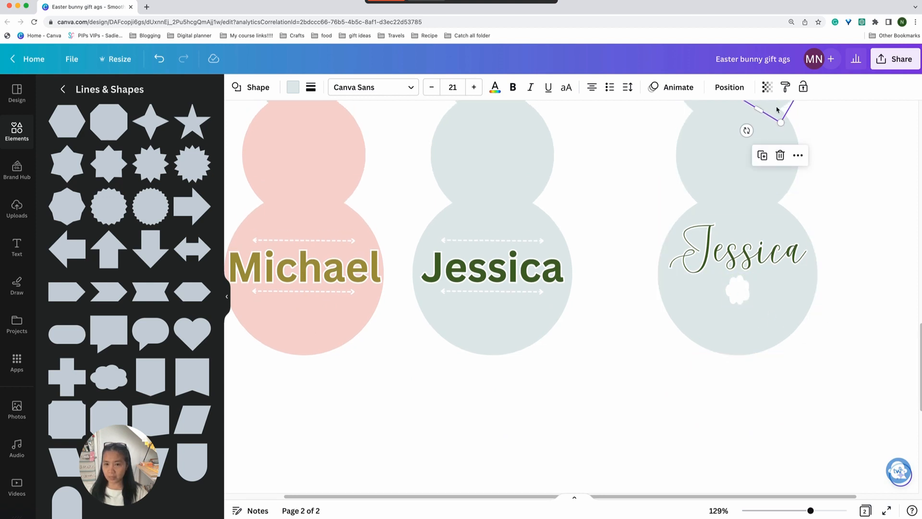
{"action": "left_click_drag", "start_coordinate": [777, 109], "coordinate": [602, 398]}
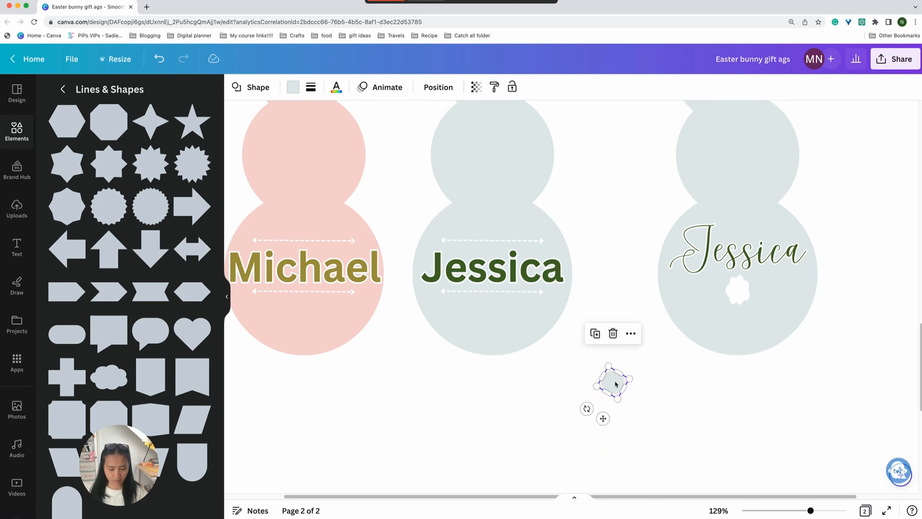
- Duplicate the small oval, arrange the ovals into an overlapping cluster and scale the cluster to about 0.5 by 0.4 in
{"action": "key", "text": "super+d"}
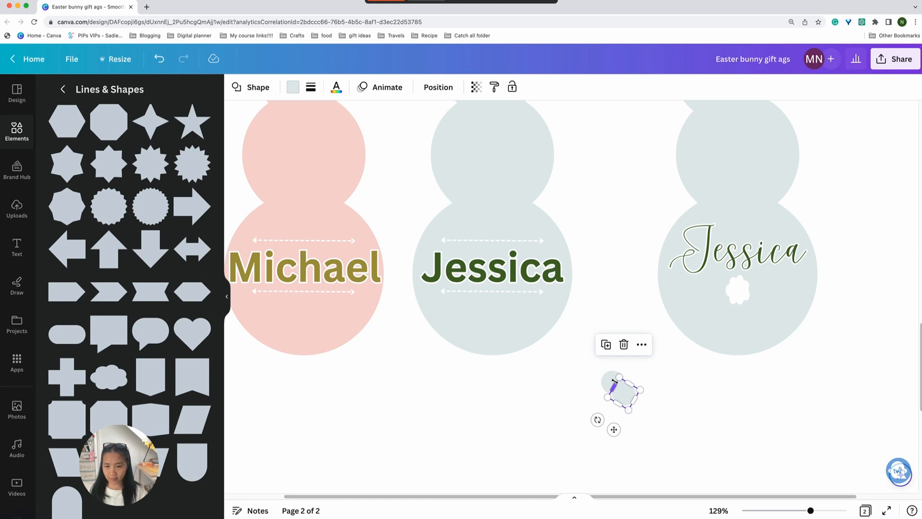
{"action": "mouse_move", "coordinate": [625, 392]}
{"action": "left_mouse_down"}
{"action": "mouse_move", "coordinate": [602, 398]}
{"action": "mouse_move", "coordinate": [604, 384]}
{"action": "mouse_move", "coordinate": [628, 408]}
{"action": "mouse_move", "coordinate": [614, 397]}
{"action": "left_mouse_up"}
{"action": "left_click", "coordinate": [590, 407]}
{"action": "left_click_drag", "start_coordinate": [573, 374], "coordinate": [618, 394]}
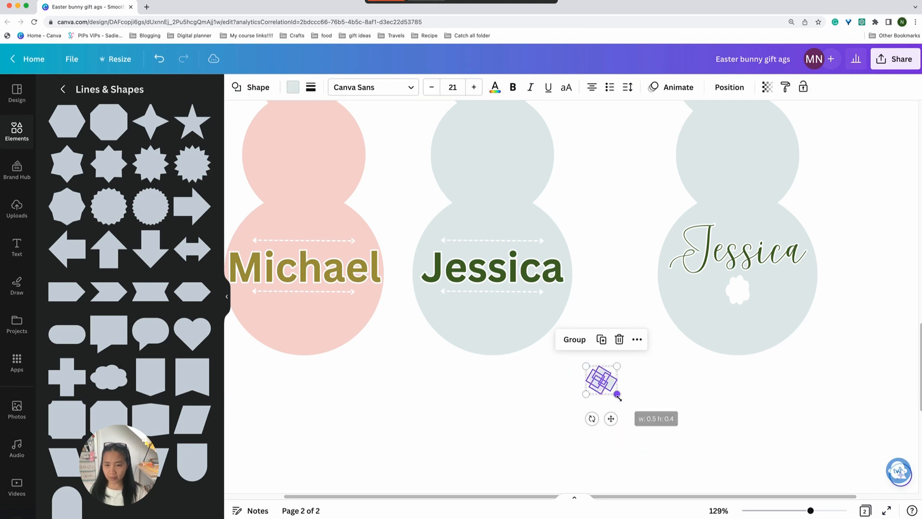
- Recolour the oval cluster white and place it as the third bunny's tail, moving the old scalloped tail into the empty area below
{"action": "left_click", "coordinate": [293, 87]}
{"action": "left_click", "coordinate": [94, 185]}
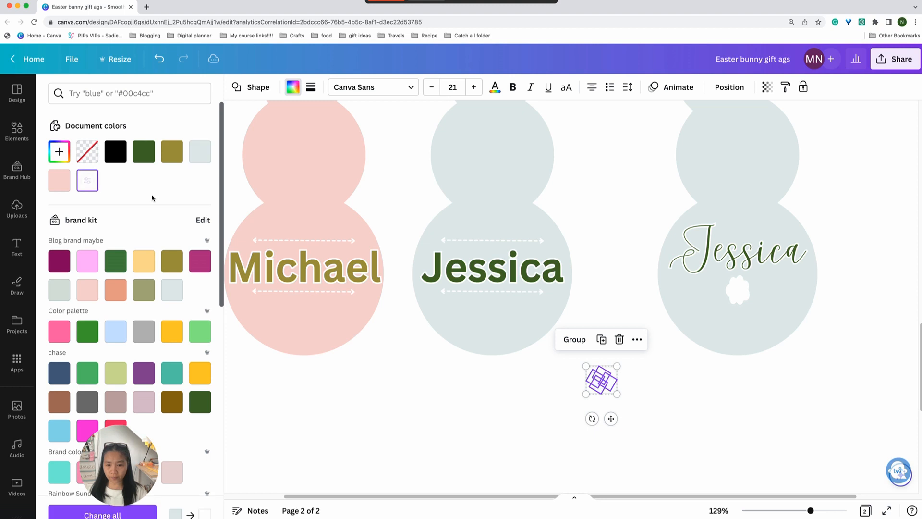
{"action": "left_click_drag", "start_coordinate": [599, 381], "coordinate": [757, 316]}
{"action": "left_click", "coordinate": [736, 293]}
{"action": "left_click", "coordinate": [735, 292]}
{"action": "left_click_drag", "start_coordinate": [697, 292], "coordinate": [485, 426]}
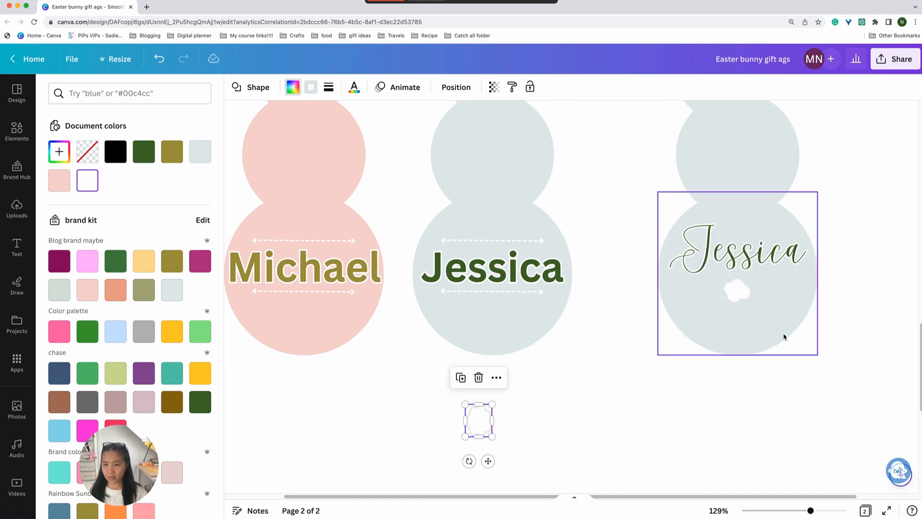
- Duplicate the third bunny's left ear, mirror it and place it as the matching right ear
{"action": "scroll", "coordinate": [782, 336], "scroll_direction": "up", "scroll_amount": 3}
{"action": "left_click", "coordinate": [699, 176]}
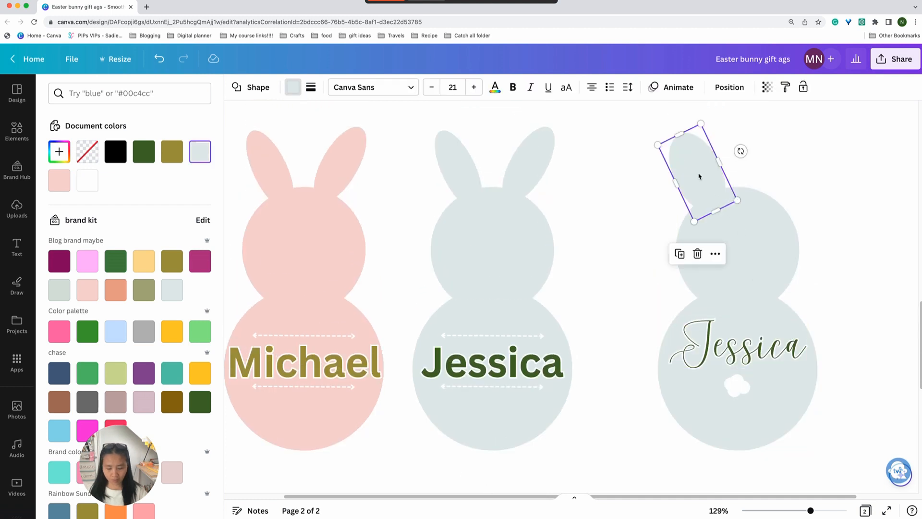
{"action": "left_click_drag", "start_coordinate": [699, 177], "coordinate": [771, 171]}
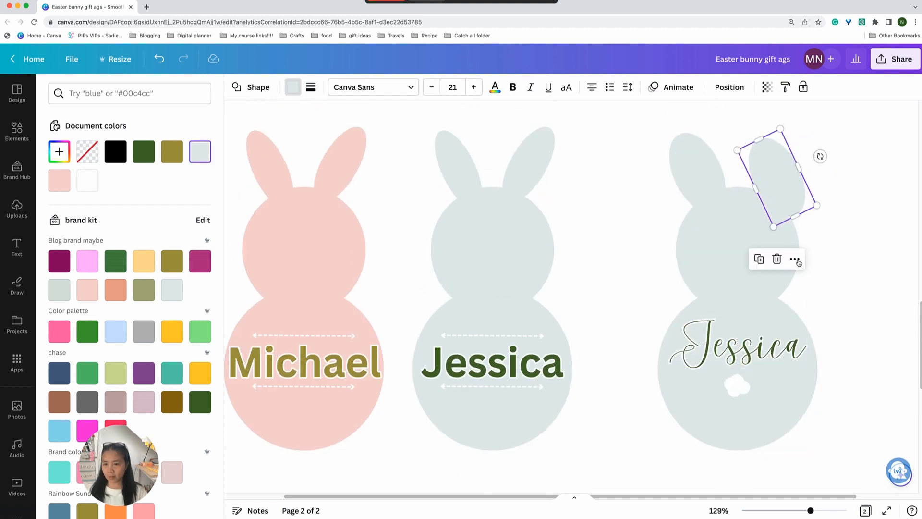
{"action": "left_click_drag", "start_coordinate": [819, 154], "coordinate": [778, 179]}
- Delete the discarded white scalloped tail from the empty area below the bunnies, keeping the new tail
{"action": "left_click", "coordinate": [745, 391]}
{"action": "left_click", "coordinate": [737, 388]}
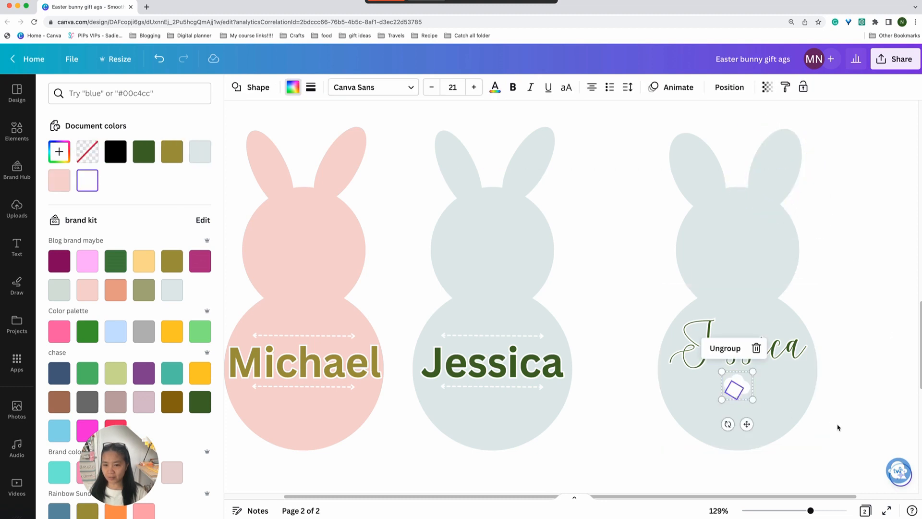
{"action": "scroll", "coordinate": [838, 427], "scroll_direction": "down", "scroll_amount": 3}
{"action": "left_click", "coordinate": [478, 407]}
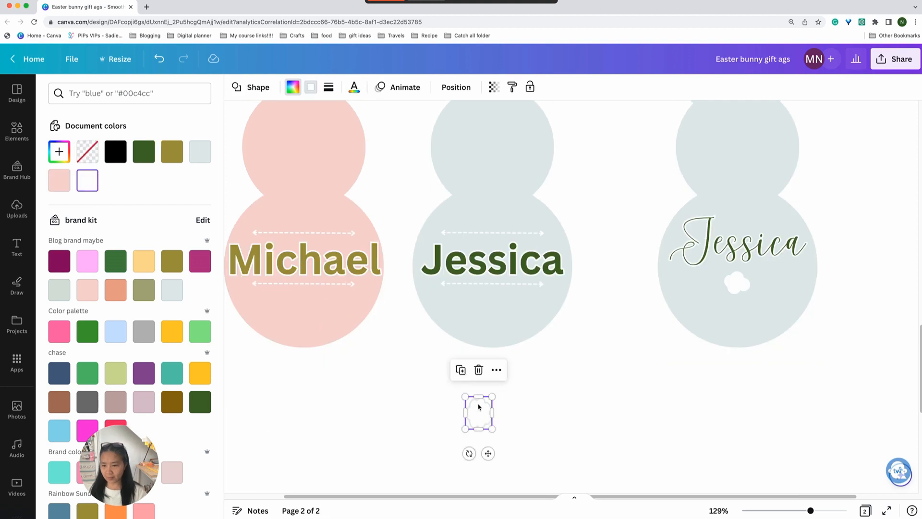
{"action": "left_click", "coordinate": [675, 392]}
{"action": "scroll", "coordinate": [675, 391], "scroll_direction": "up", "scroll_amount": 1}
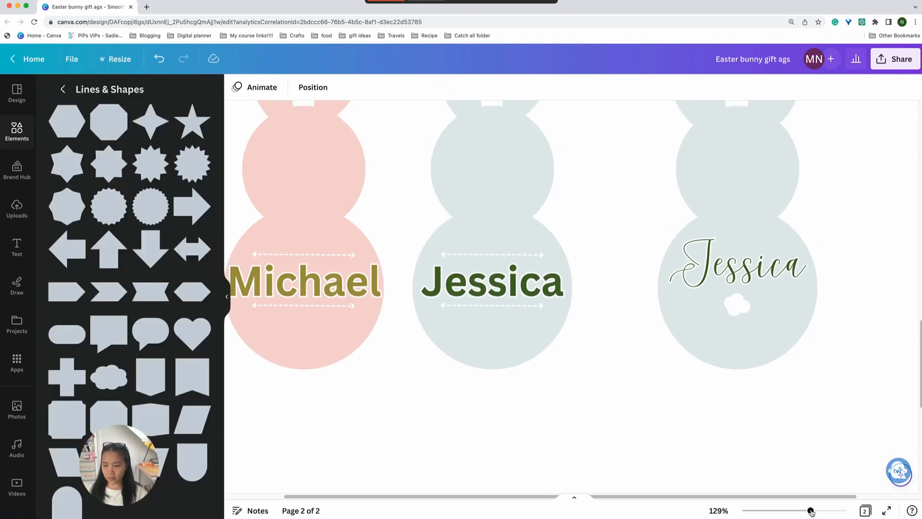
{"action": "left_click_drag", "start_coordinate": [811, 512], "coordinate": [786, 511]}
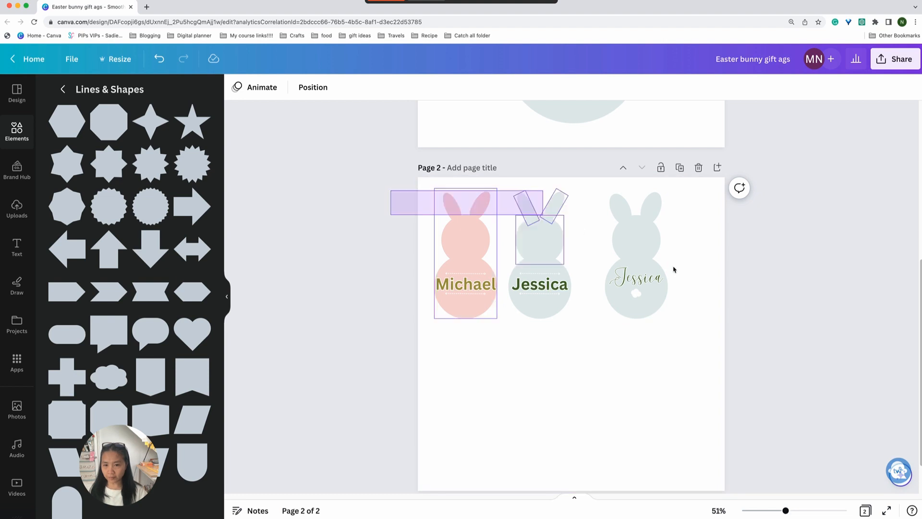
{"action": "left_click_drag", "start_coordinate": [674, 269], "coordinate": [684, 317]}
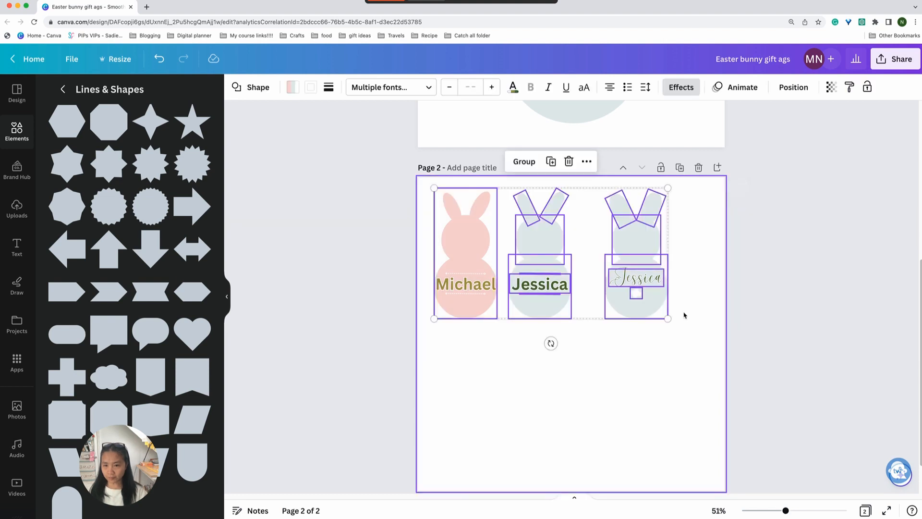
{"action": "left_click", "coordinate": [734, 315]}
- Set up a download of the design as PDF Print with the CMYK (best for professional printing) colour profile
{"action": "left_click", "coordinate": [895, 59]}
{"action": "left_click", "coordinate": [768, 334]}
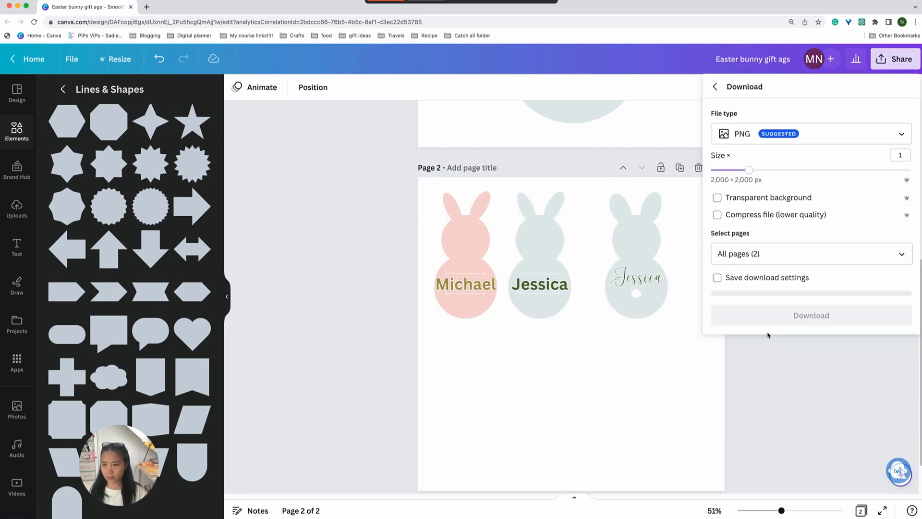
{"action": "left_click", "coordinate": [848, 141]}
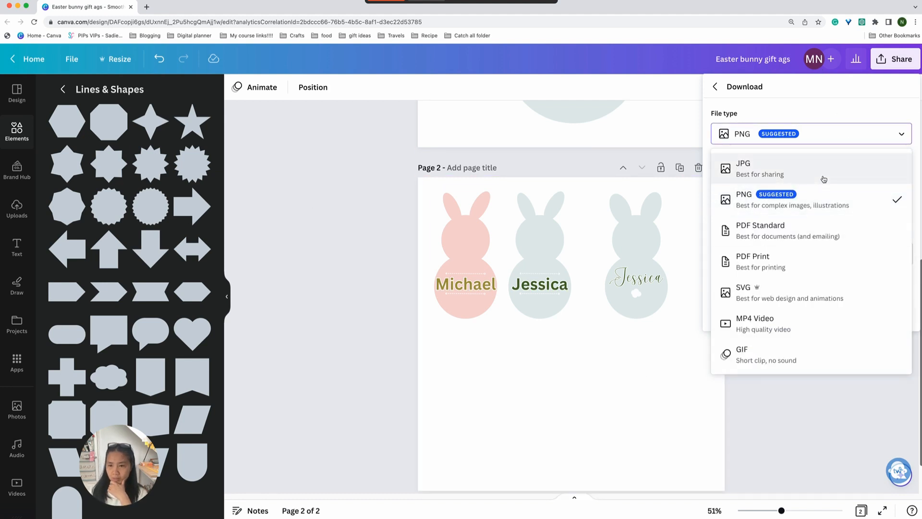
{"action": "left_click", "coordinate": [825, 267]}
{"action": "left_click", "coordinate": [877, 262]}
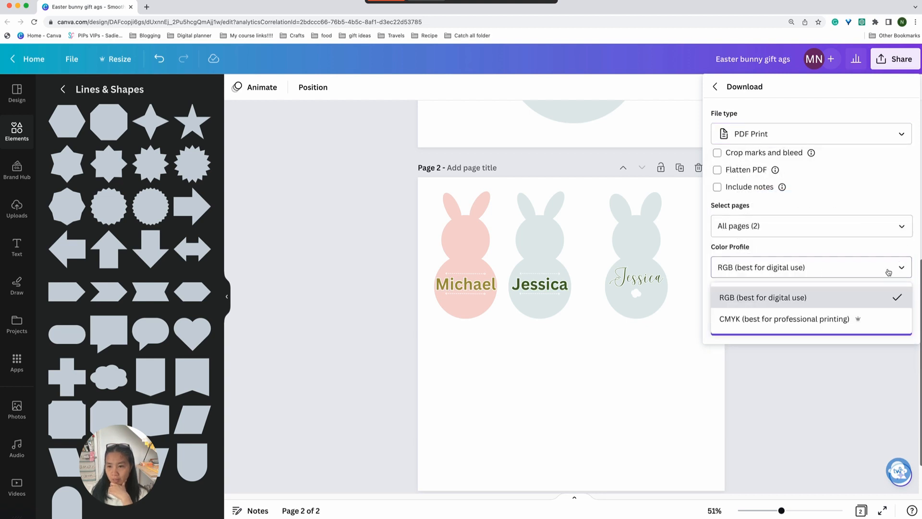
{"action": "left_click", "coordinate": [833, 323]}
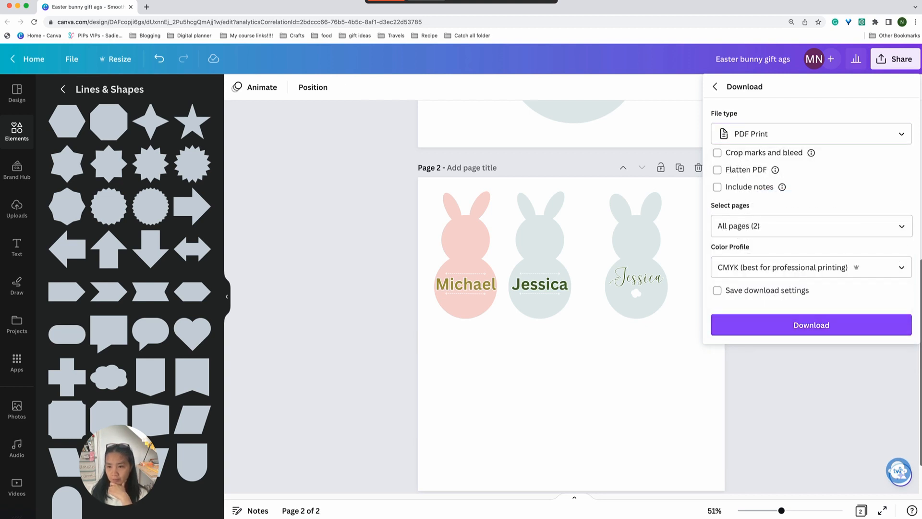
- Limit the download to page 2 and turn on Flatten PDF, then close the download options
{"action": "left_click", "coordinate": [896, 227]}
{"action": "left_click", "coordinate": [902, 256]}
{"action": "left_click", "coordinate": [901, 319]}
{"action": "left_click", "coordinate": [899, 359]}
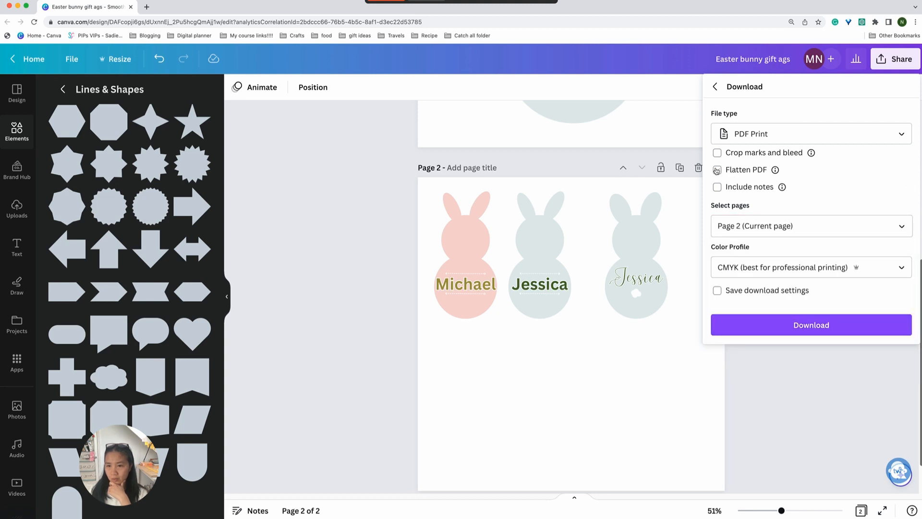
{"action": "left_click", "coordinate": [746, 170]}
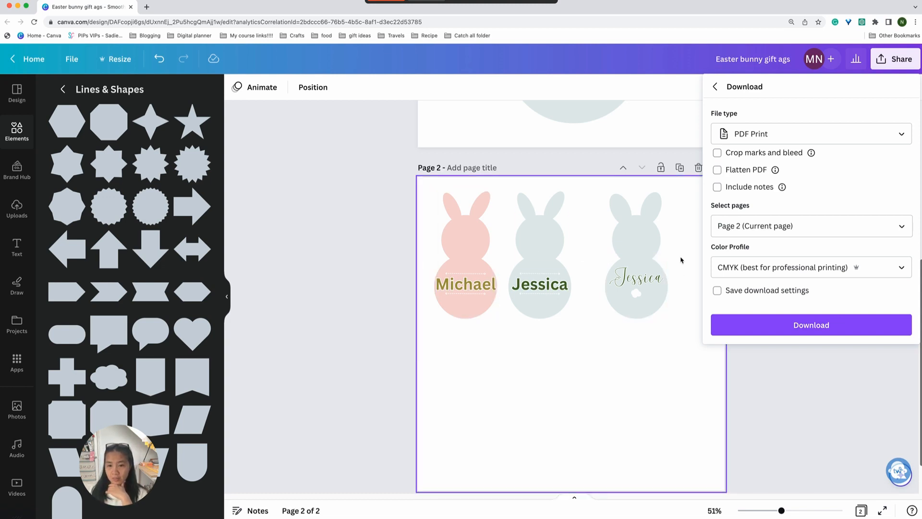
{"action": "left_click", "coordinate": [746, 174]}
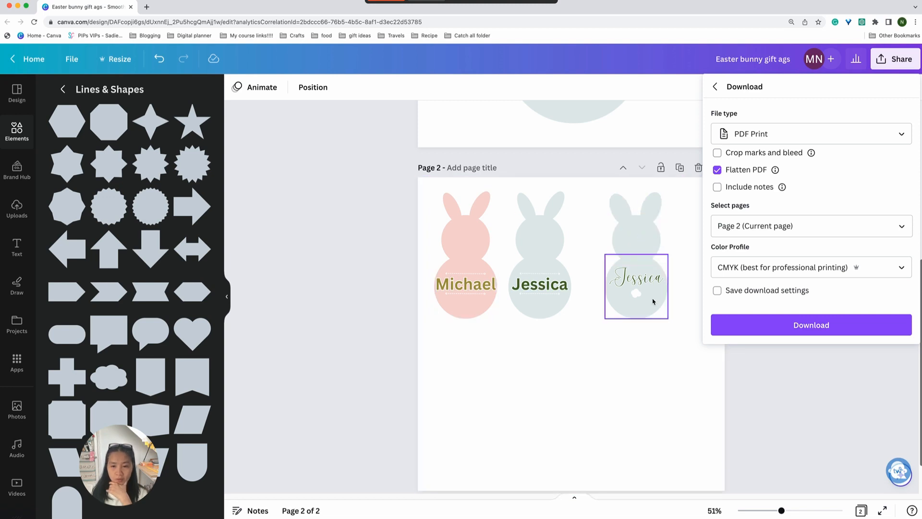
{"action": "left_click", "coordinate": [669, 364]}
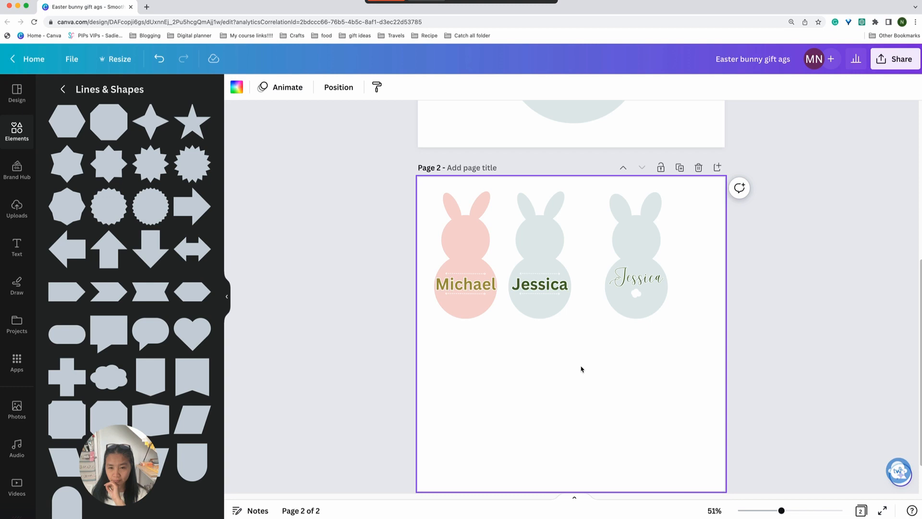
- Move the complete third bunny with its name and tail into the empty area below the other bunnies and enlarge it slightly
{"action": "left_click", "coordinate": [644, 247]}
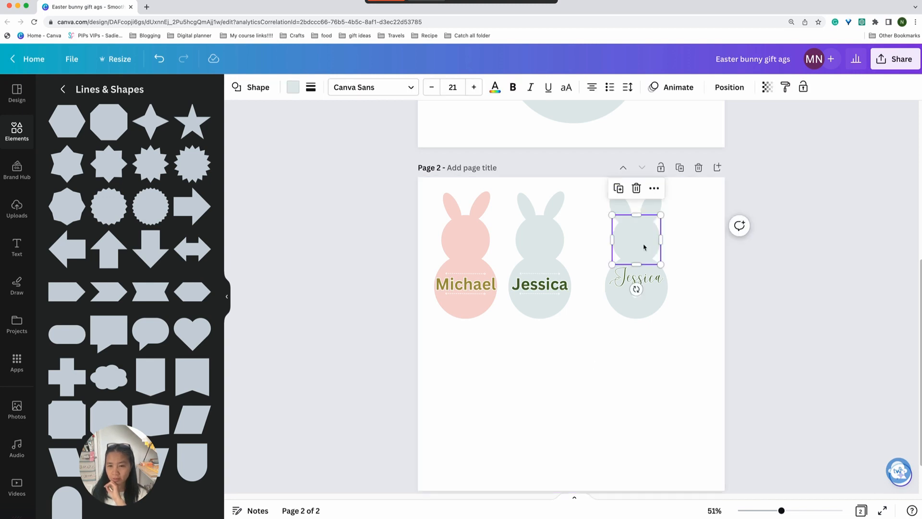
{"action": "left_click", "coordinate": [682, 320]}
{"action": "left_click_drag", "start_coordinate": [677, 341], "coordinate": [606, 191]}
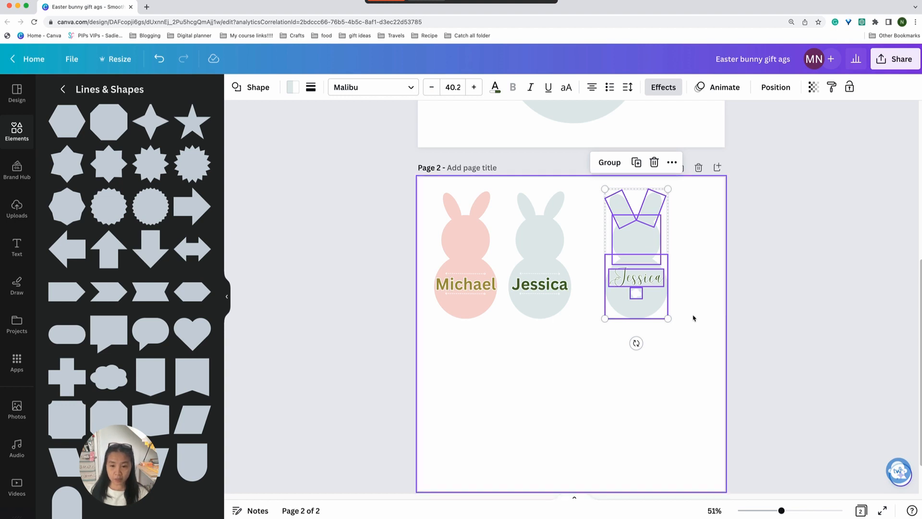
{"action": "left_click_drag", "start_coordinate": [648, 244], "coordinate": [544, 393]}
{"action": "scroll", "coordinate": [577, 417], "scroll_direction": "down", "scroll_amount": 2}
{"action": "left_click_drag", "start_coordinate": [567, 424], "coordinate": [577, 437]}
{"action": "left_click_drag", "start_coordinate": [531, 348], "coordinate": [600, 335]}
- Duplicate the enlarged bunny and place the copy directly to its left so the two bodies touch
{"action": "left_click", "coordinate": [653, 358]}
{"action": "left_click", "coordinate": [621, 334]}
{"action": "left_click", "coordinate": [675, 272]}
{"action": "left_click_drag", "start_coordinate": [675, 272], "coordinate": [565, 432]}
{"action": "left_click_drag", "start_coordinate": [604, 346], "coordinate": [533, 338]}
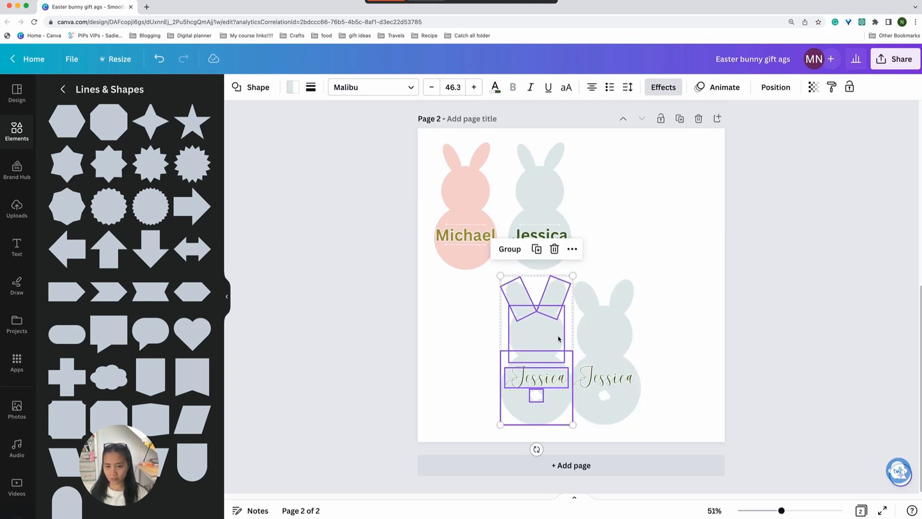
{"action": "left_click", "coordinate": [671, 332]}
- Delete the name from the lower left bunny and the tail from the lower right bunny
{"action": "left_click", "coordinate": [550, 380]}
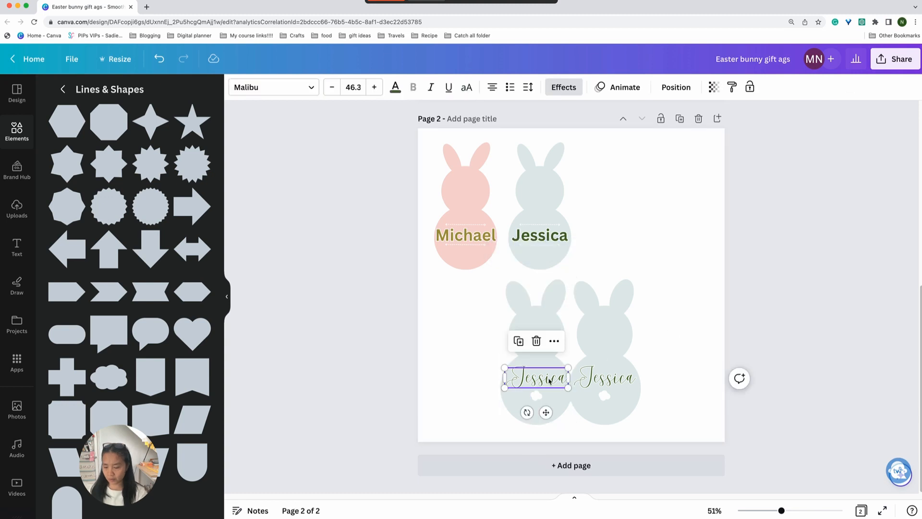
{"action": "key", "text": "Delete"}
{"action": "left_click", "coordinate": [539, 395]}
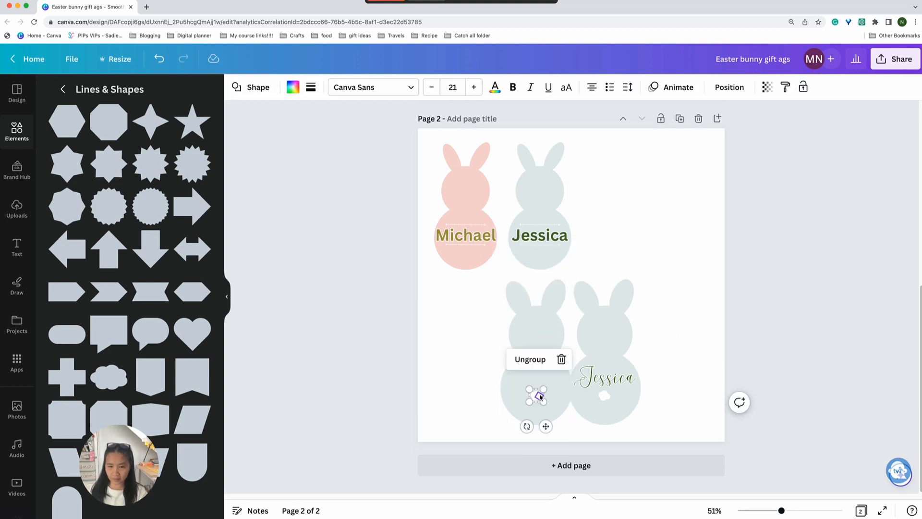
{"action": "left_click", "coordinate": [607, 398]}
{"action": "key", "text": "Delete"}
- Move the name on the lower right bunny slightly down on its body
{"action": "left_click", "coordinate": [614, 378]}
{"action": "left_click_drag", "start_coordinate": [613, 378], "coordinate": [611, 385]}
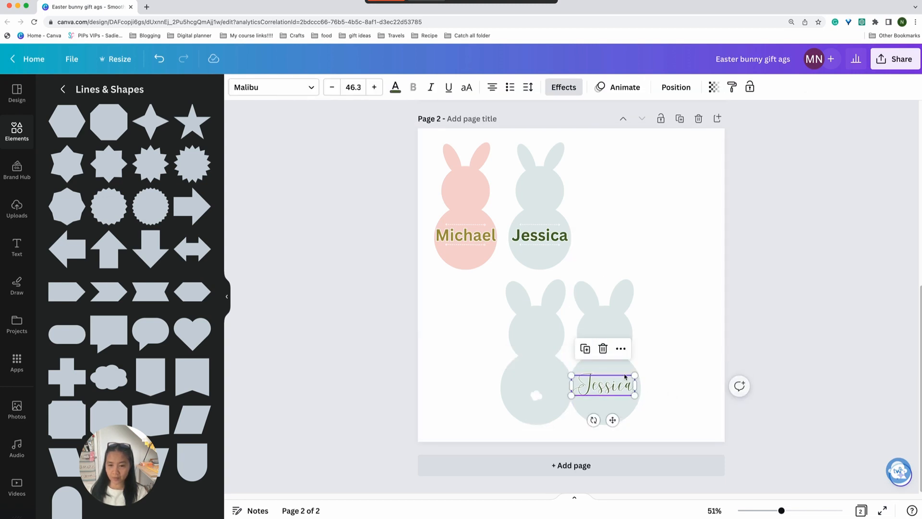
{"action": "left_click", "coordinate": [663, 354]}
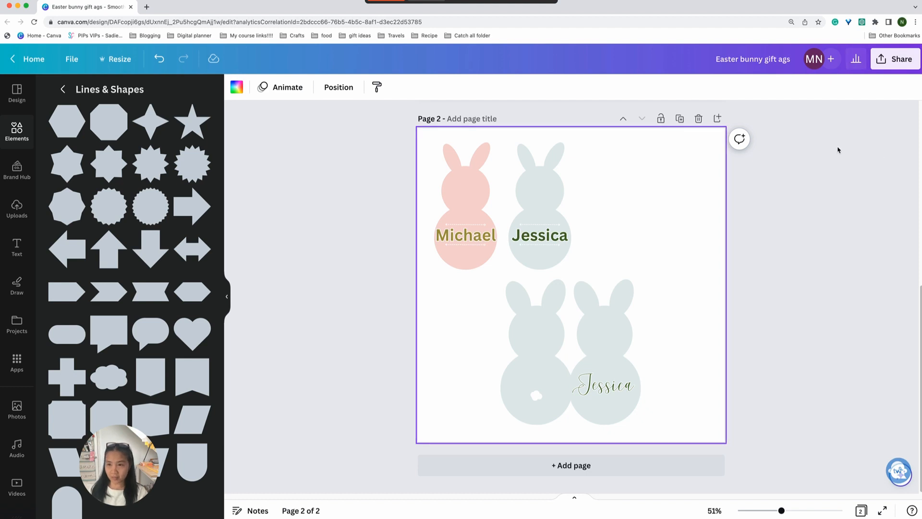
{"action": "left_click", "coordinate": [843, 182]}
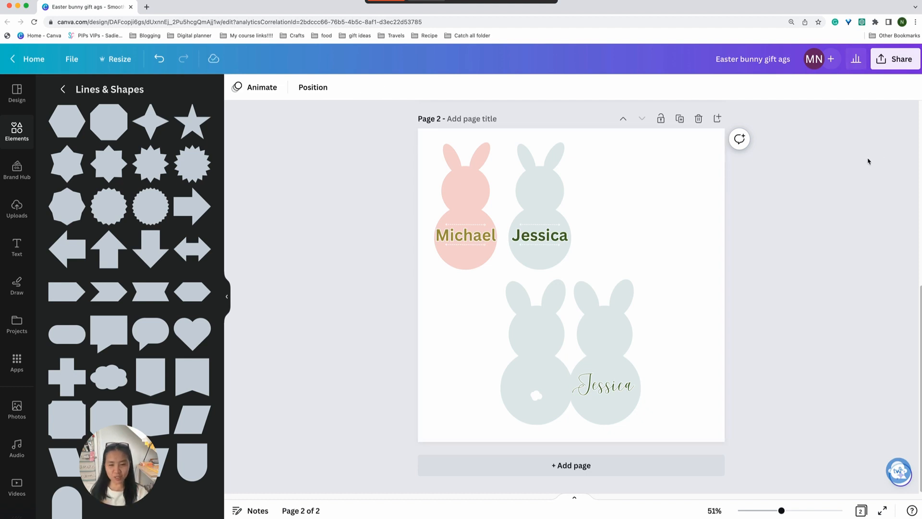